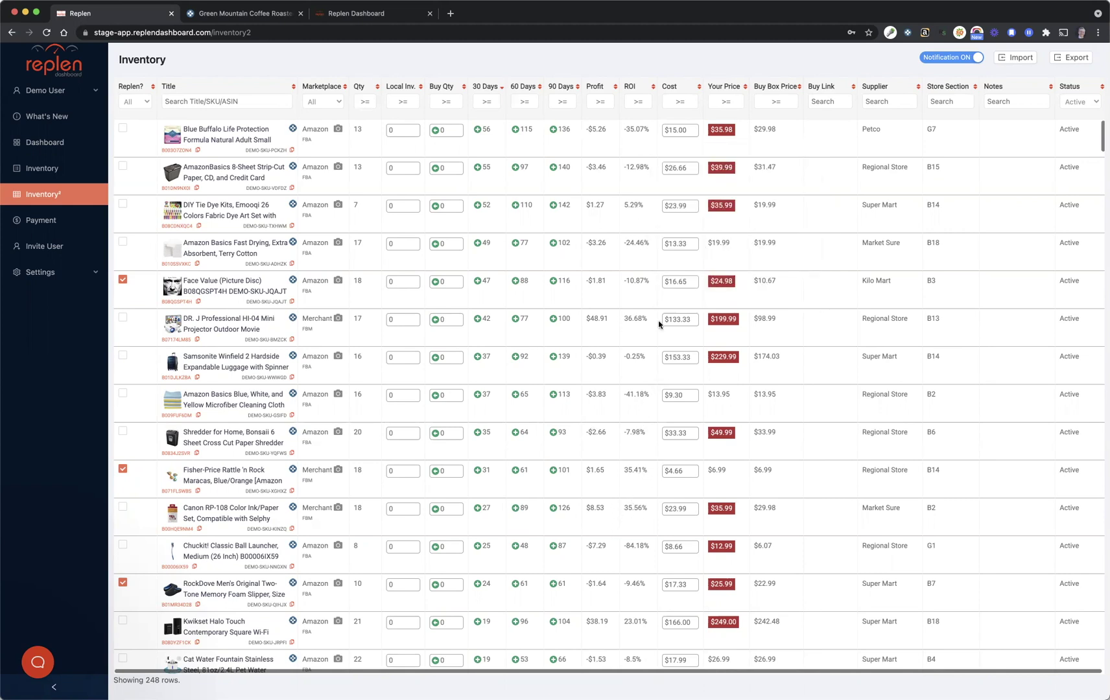
# Step: Enter a minimum ROI of 25 in the ROI filter and scroll the results
pyautogui.click(636, 101)
pyautogui.write('25')
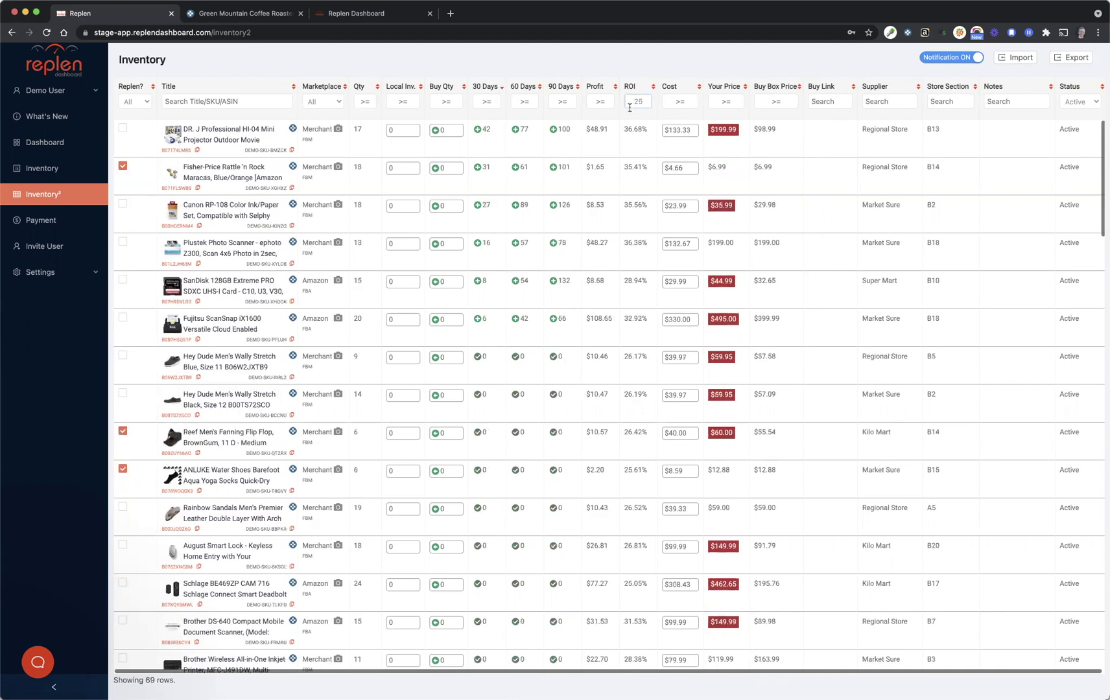
pyautogui.scroll(-3, 632, 394)
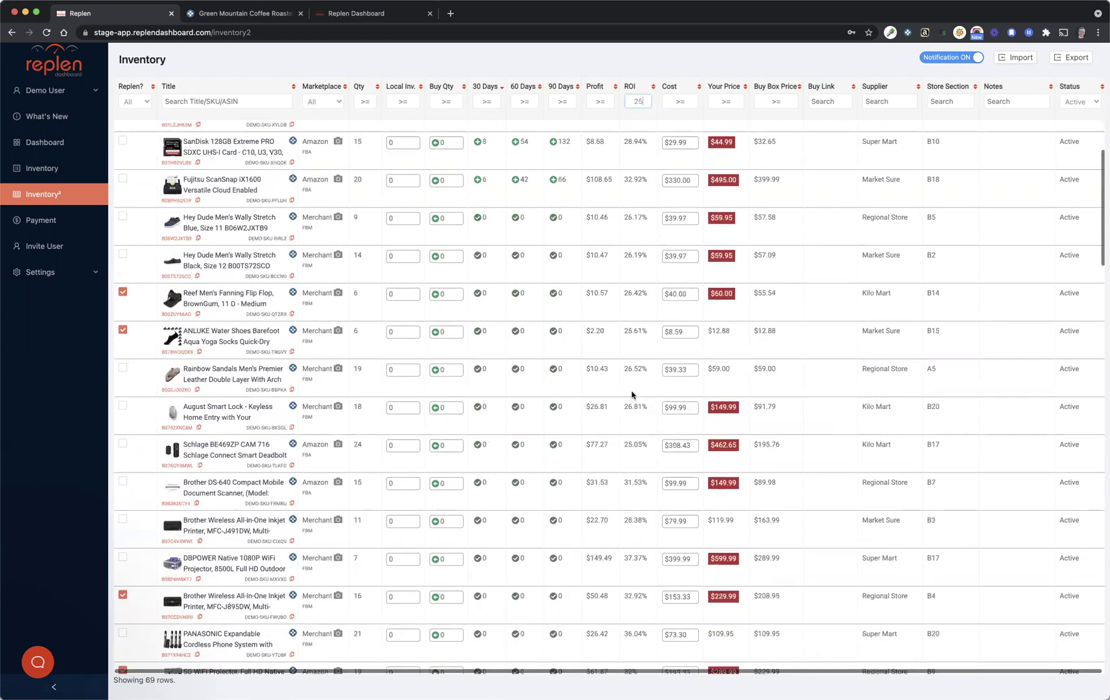
pyautogui.scroll(-20, 632, 394)
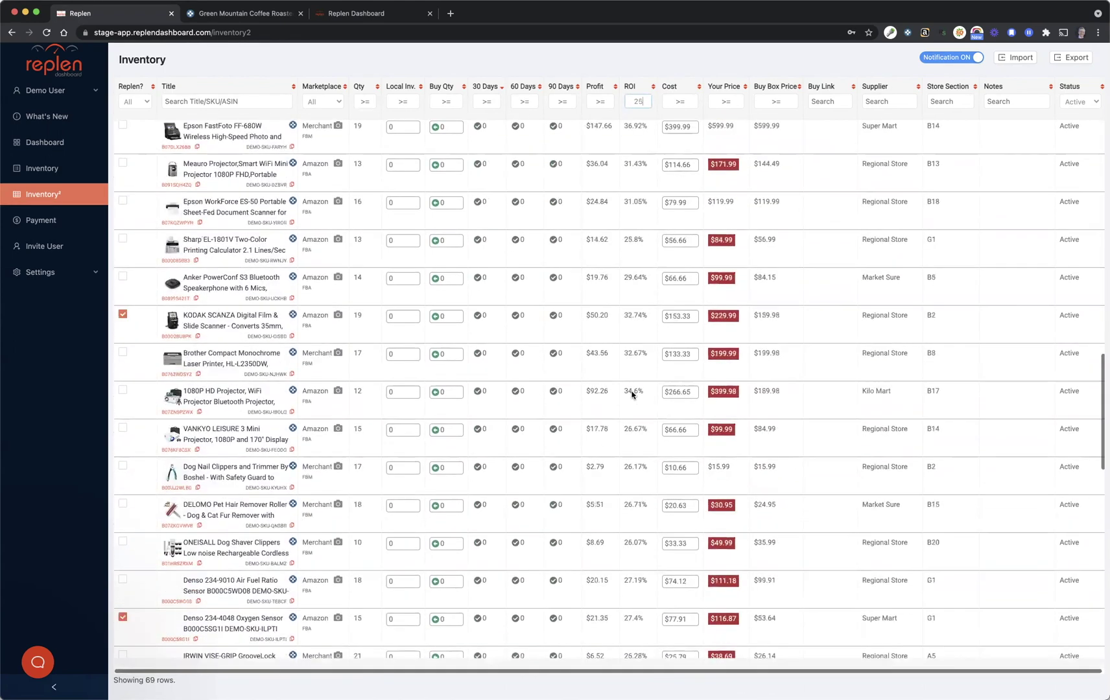
pyautogui.scroll(20, 632, 395)
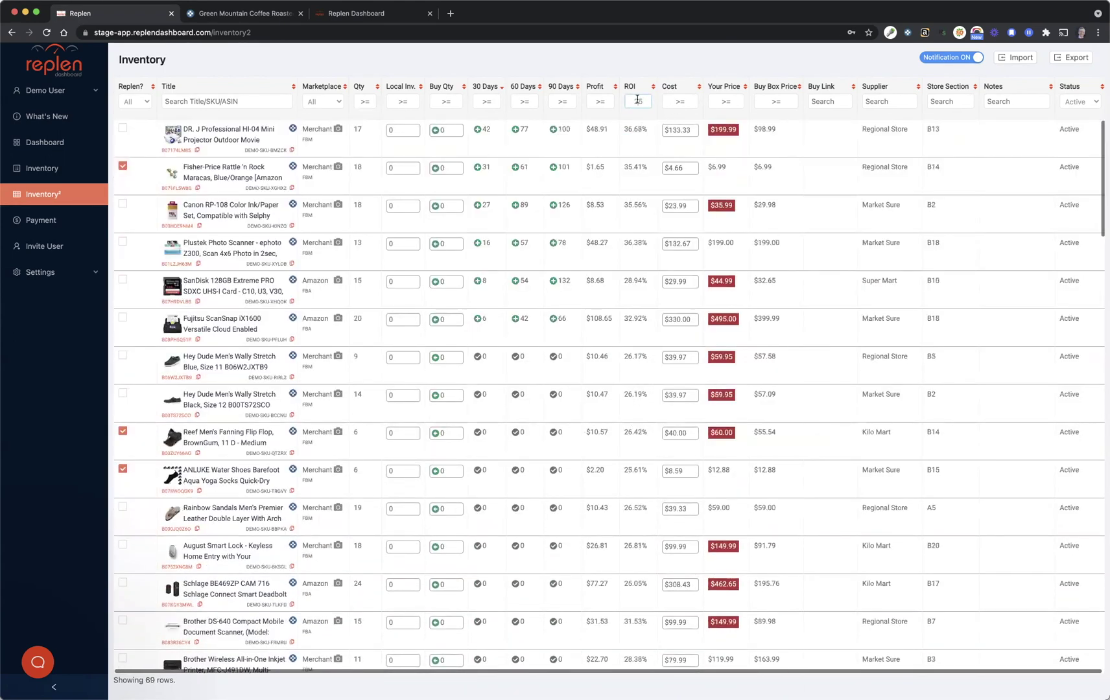
# Step: After trying 0, change the ROI minimum to 1 and scroll through the 154 rows
pyautogui.doubleClick(638, 100)
pyautogui.press('BackSpace')
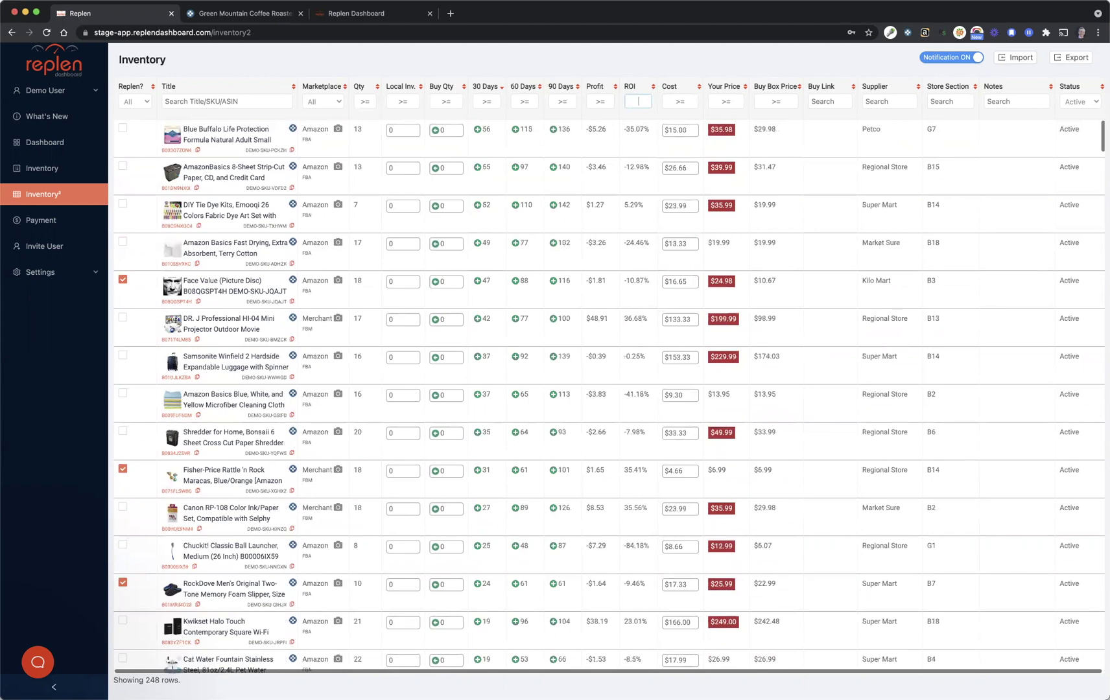
pyautogui.write('0')
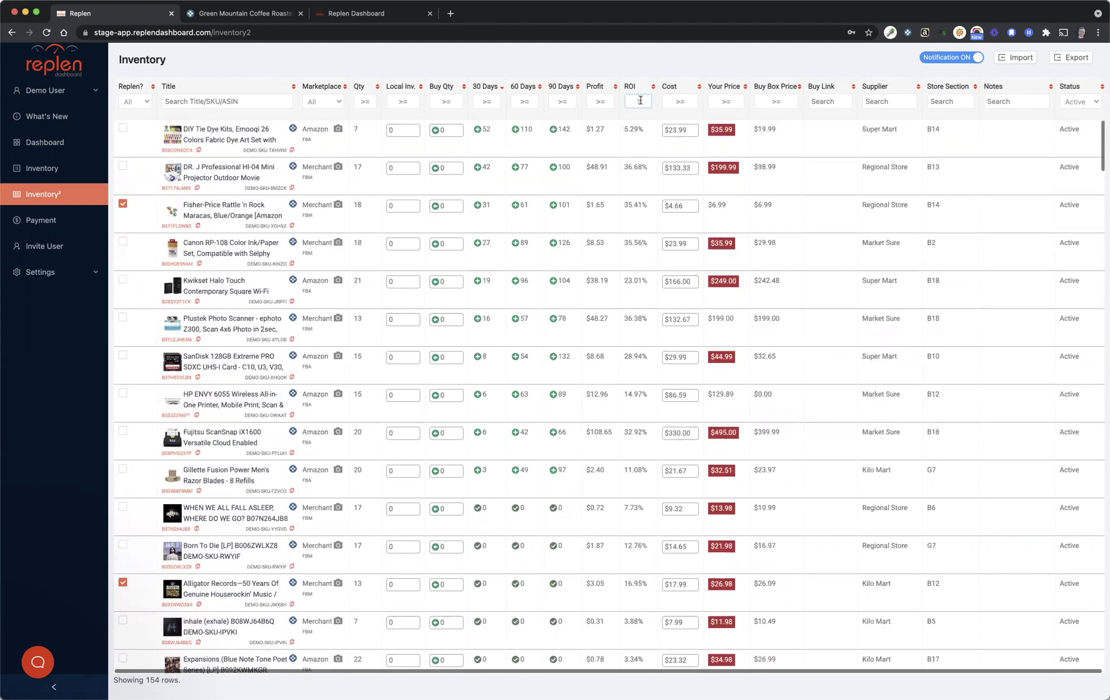
pyautogui.press('BackSpace')
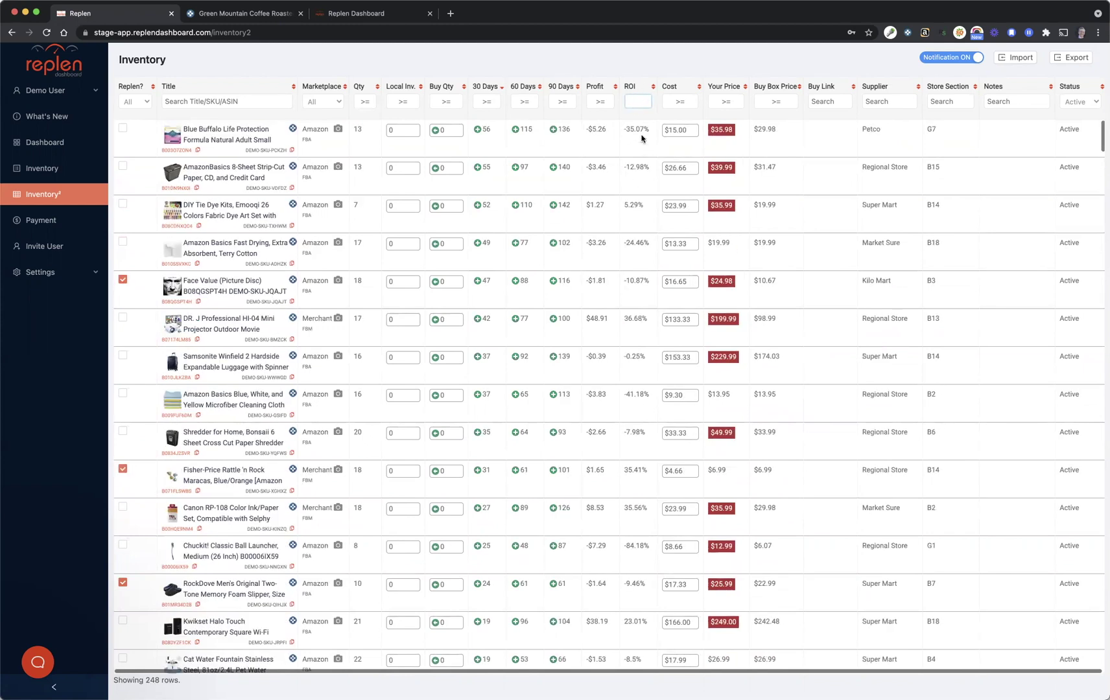
pyautogui.write('1')
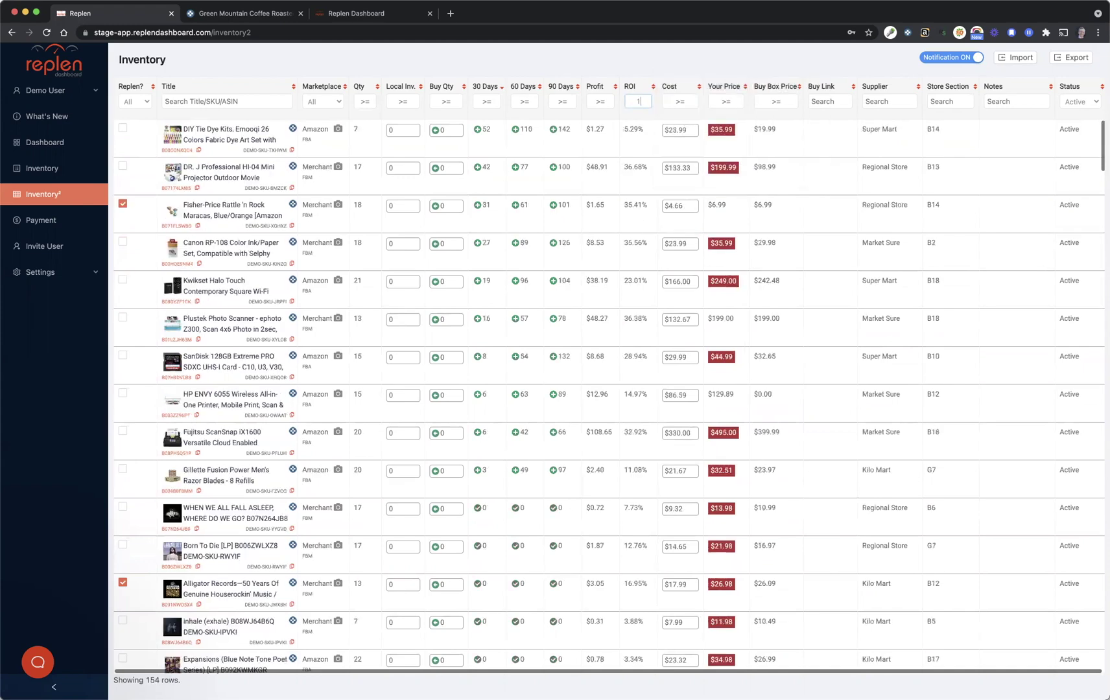
pyautogui.scroll(-12, 638, 160)
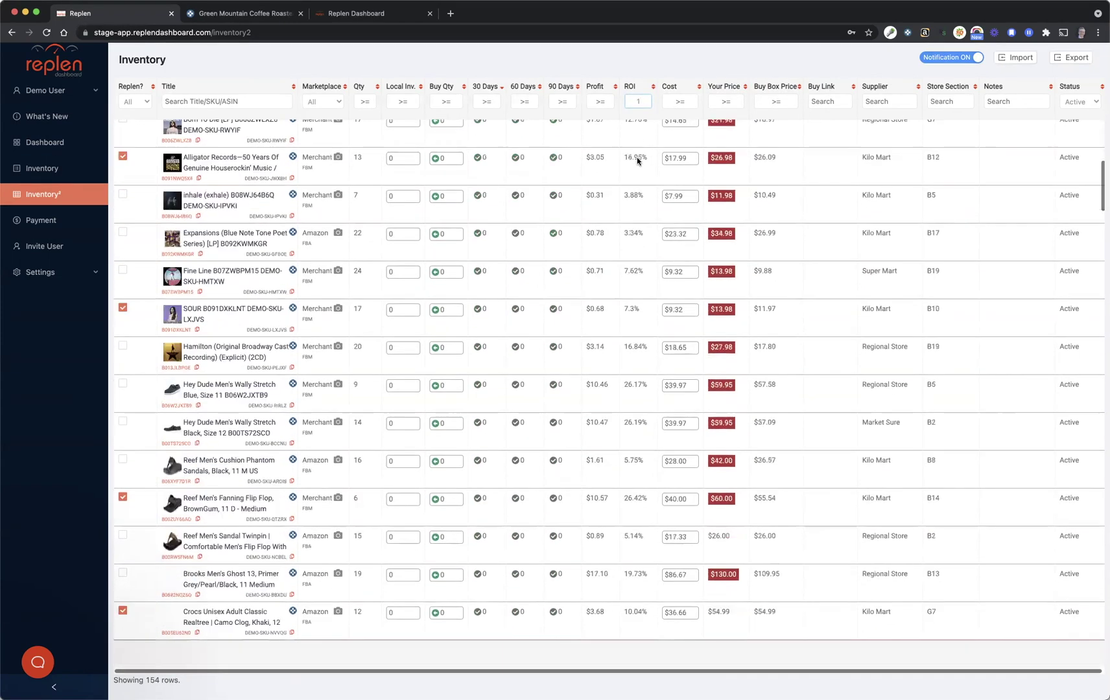
pyautogui.scroll(-5, 638, 160)
pyautogui.scroll(10, 637, 161)
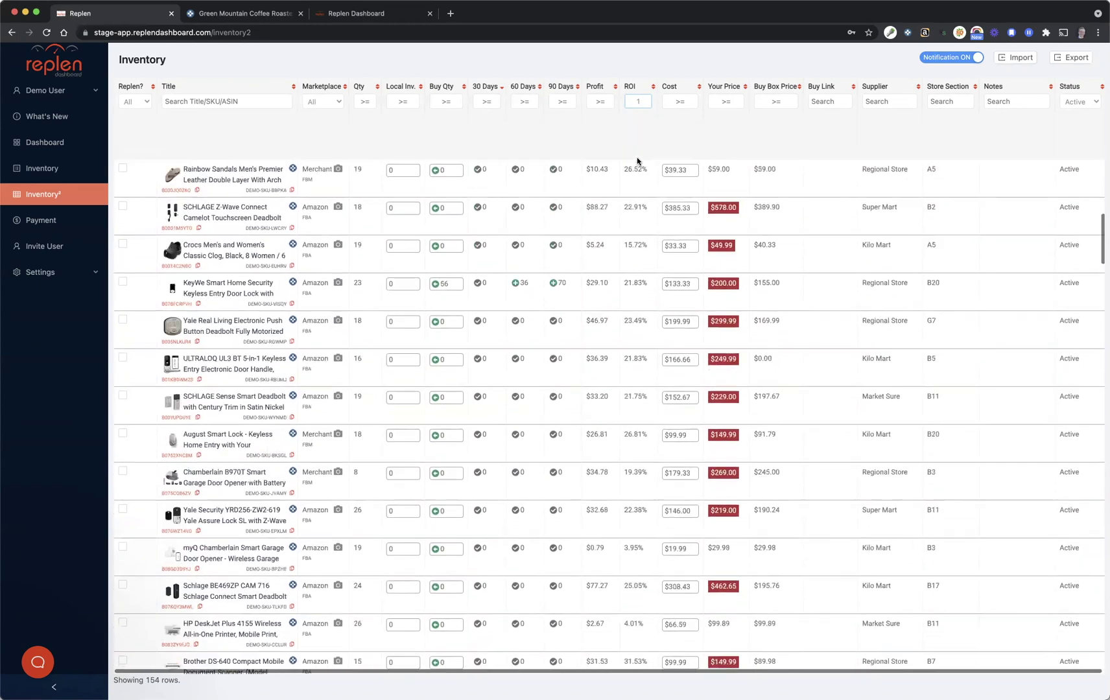
pyautogui.scroll(8, 637, 160)
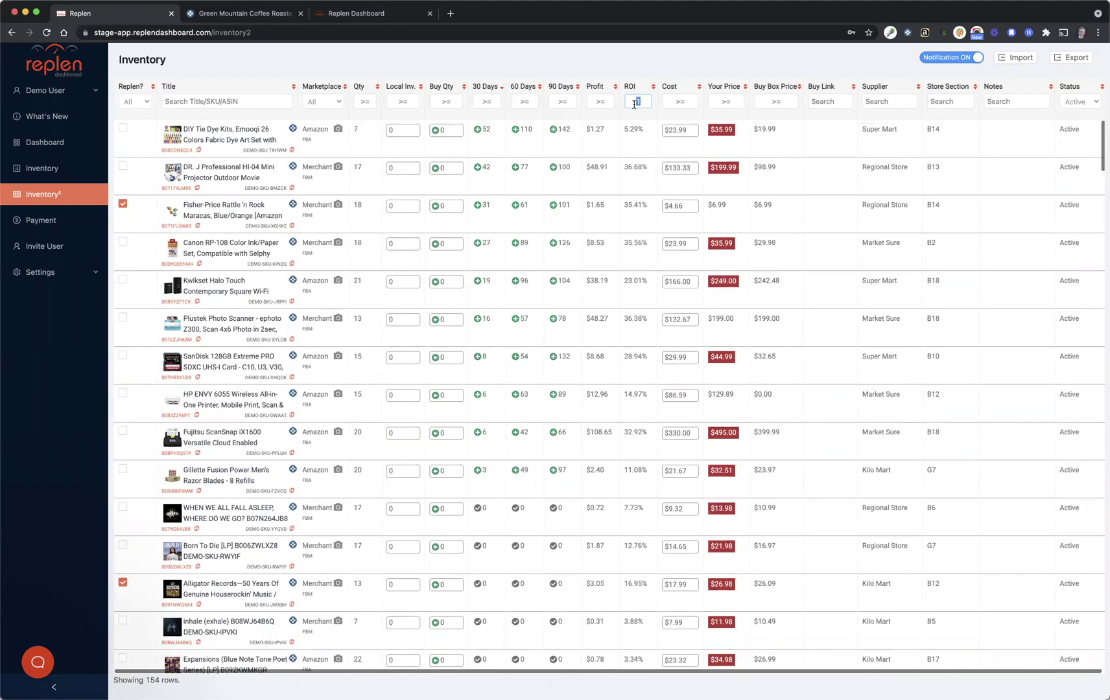
# Step: Filter Supplier to 'Super M' and try an ROI minimum of 25 before restoring 1
pyautogui.click(877, 102)
pyautogui.write('Super Mart')
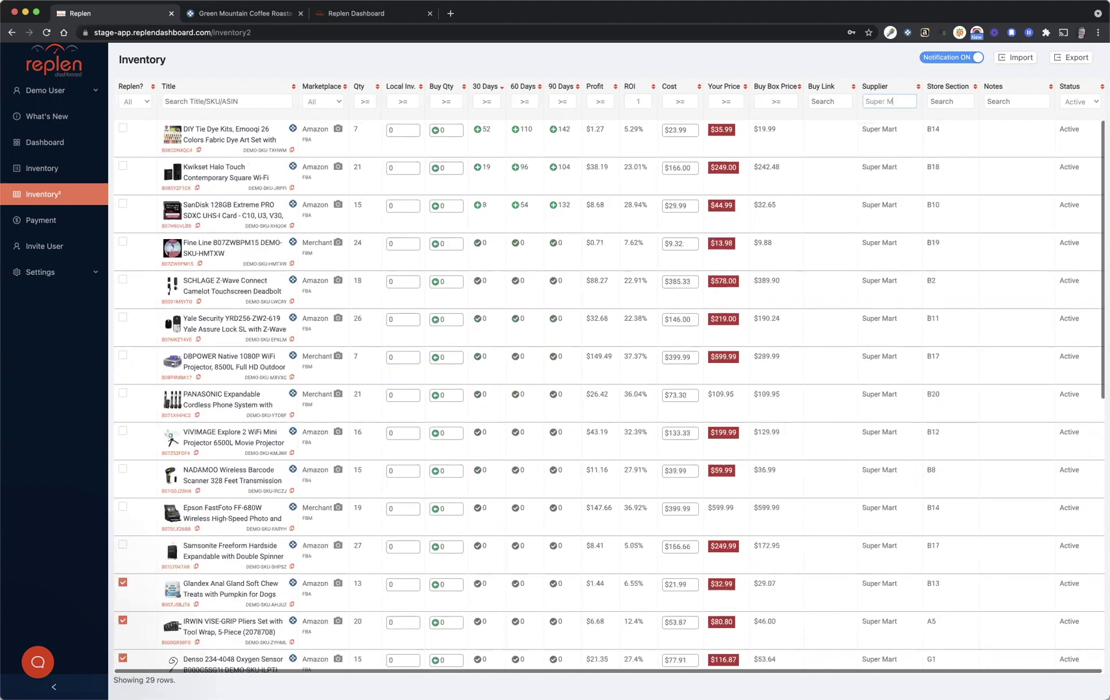
pyautogui.click(635, 102)
pyautogui.write('25')
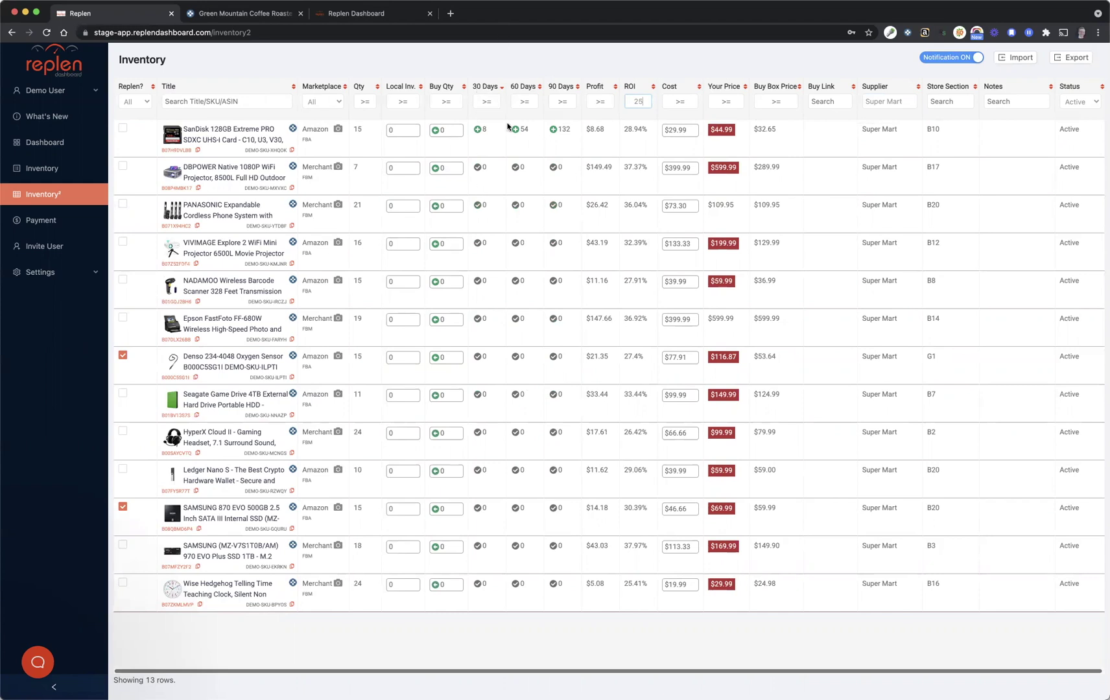
pyautogui.doubleClick(637, 102)
pyautogui.write('1')
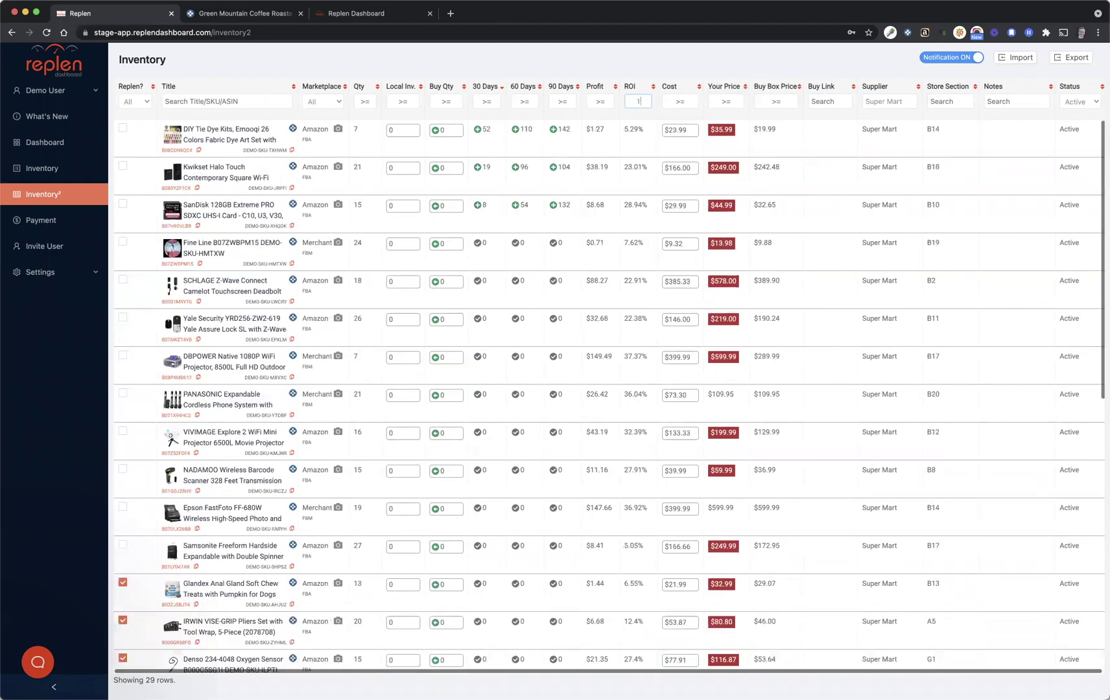
# Step: Sort by 60 Days sales, highest first, and clear the Super Mart supplier filter
pyautogui.click(520, 89)
pyautogui.click(519, 88)
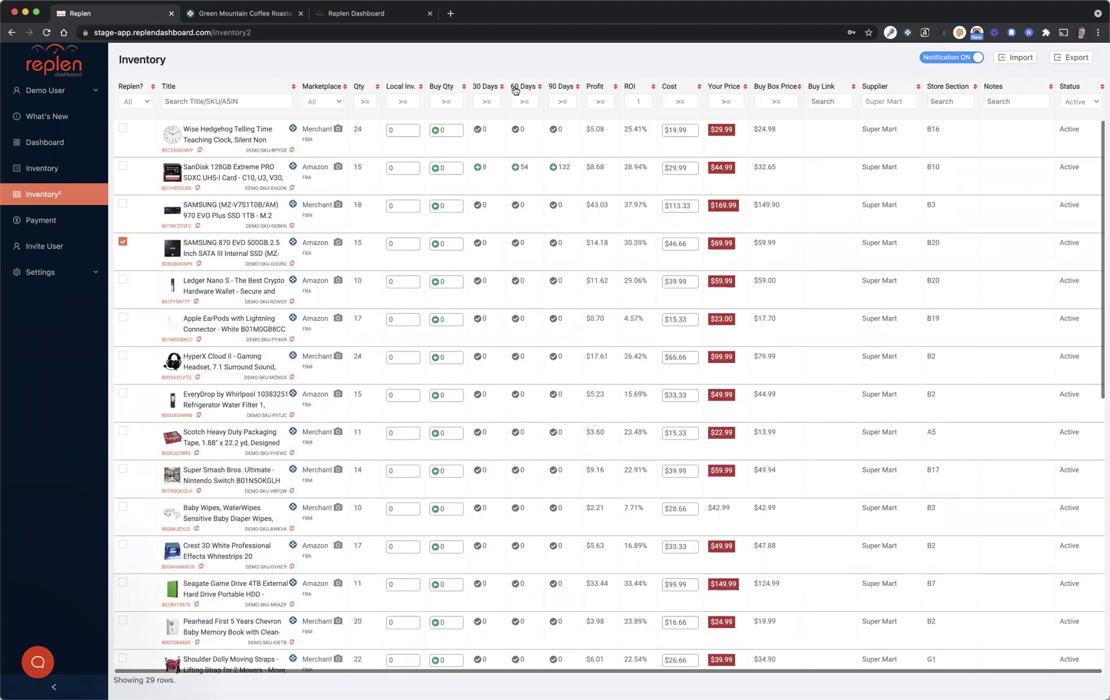
pyautogui.click(520, 88)
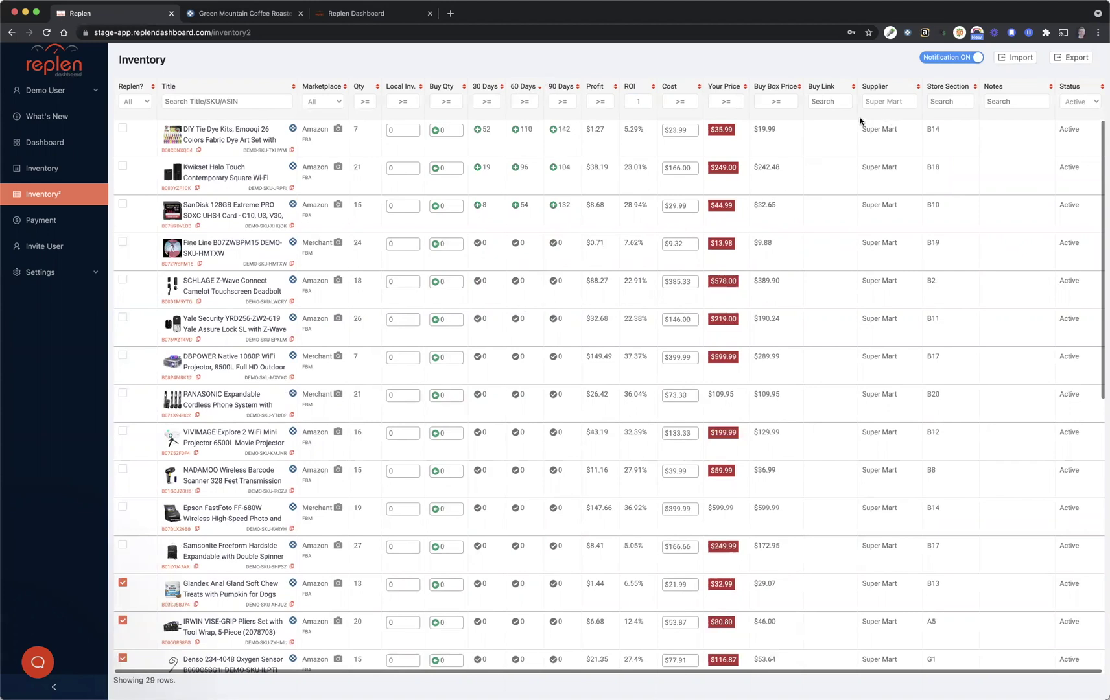
pyautogui.tripleClick(894, 102)
pyautogui.press('BackSpace')
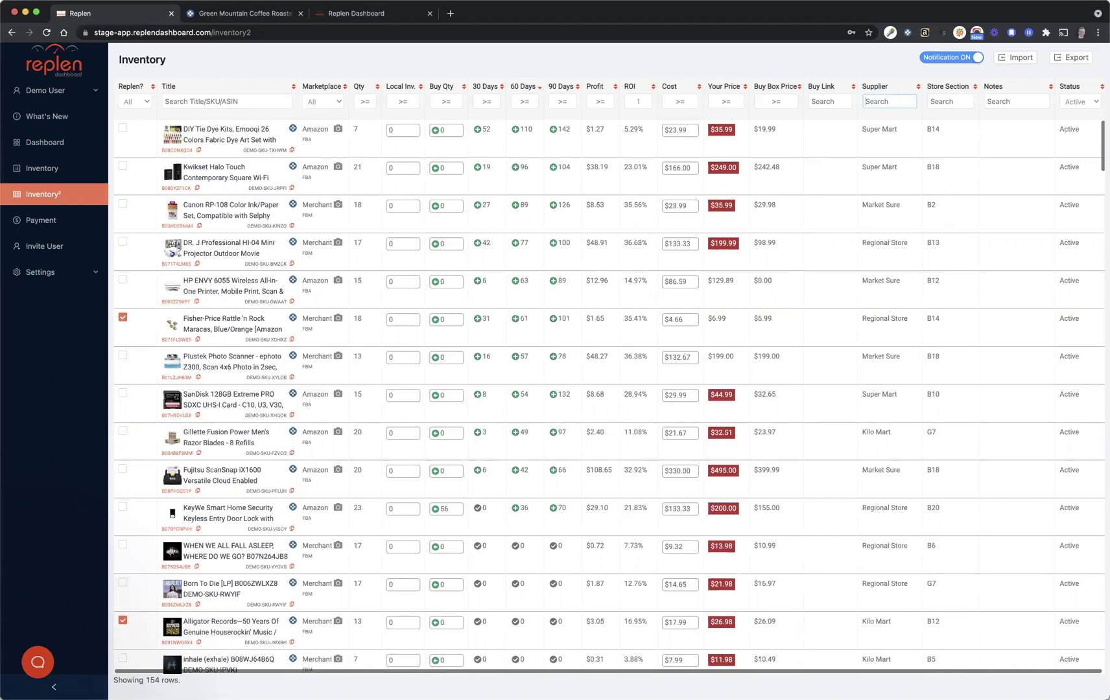
# Step: Remove the ROI minimum so all 248 products show, and scroll through the sorted list
pyautogui.click(631, 101)
pyautogui.press('BackSpace')
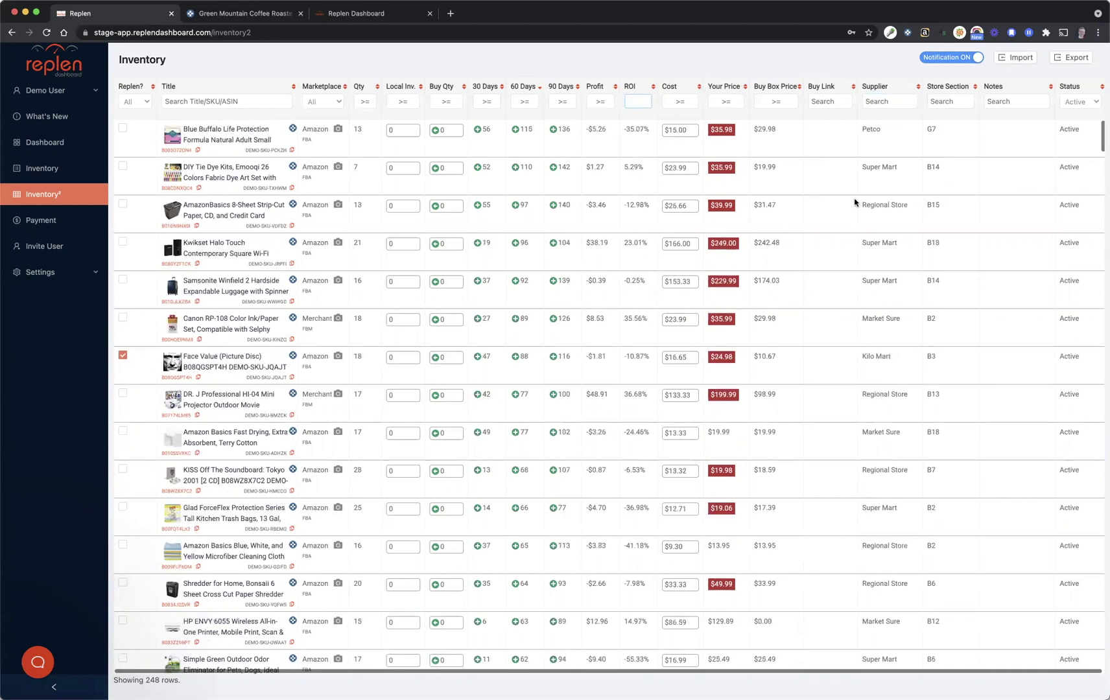
pyautogui.moveTo(761, 244)
pyautogui.moveTo(772, 138)
pyautogui.scroll(-1, 731, 162)
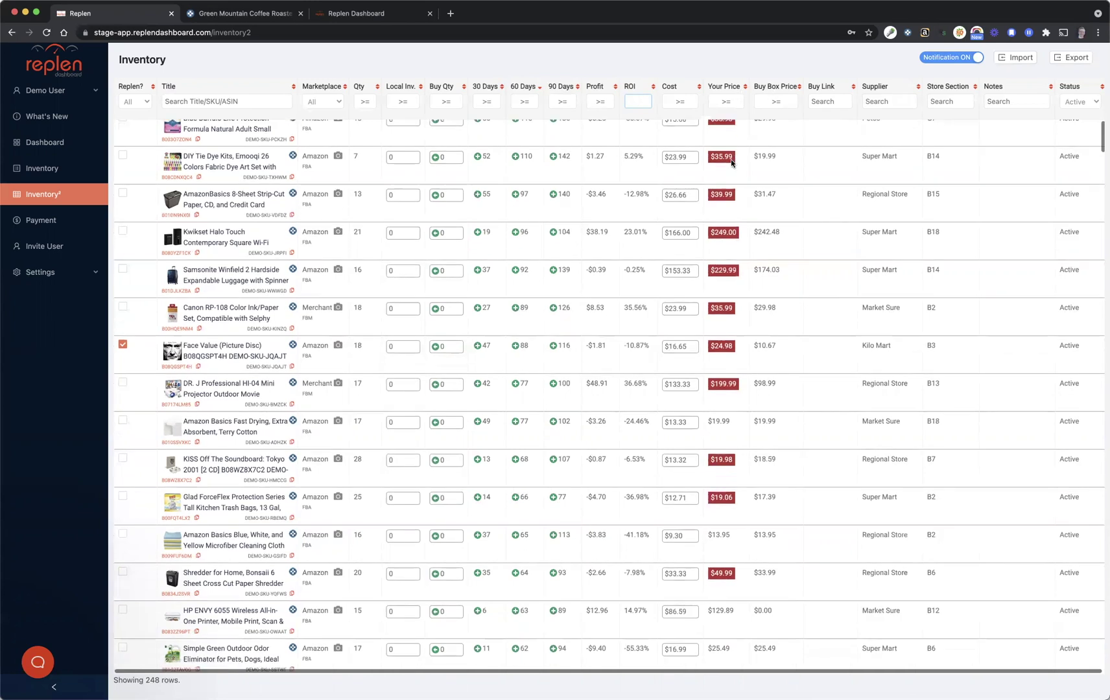
pyautogui.scroll(-5, 731, 162)
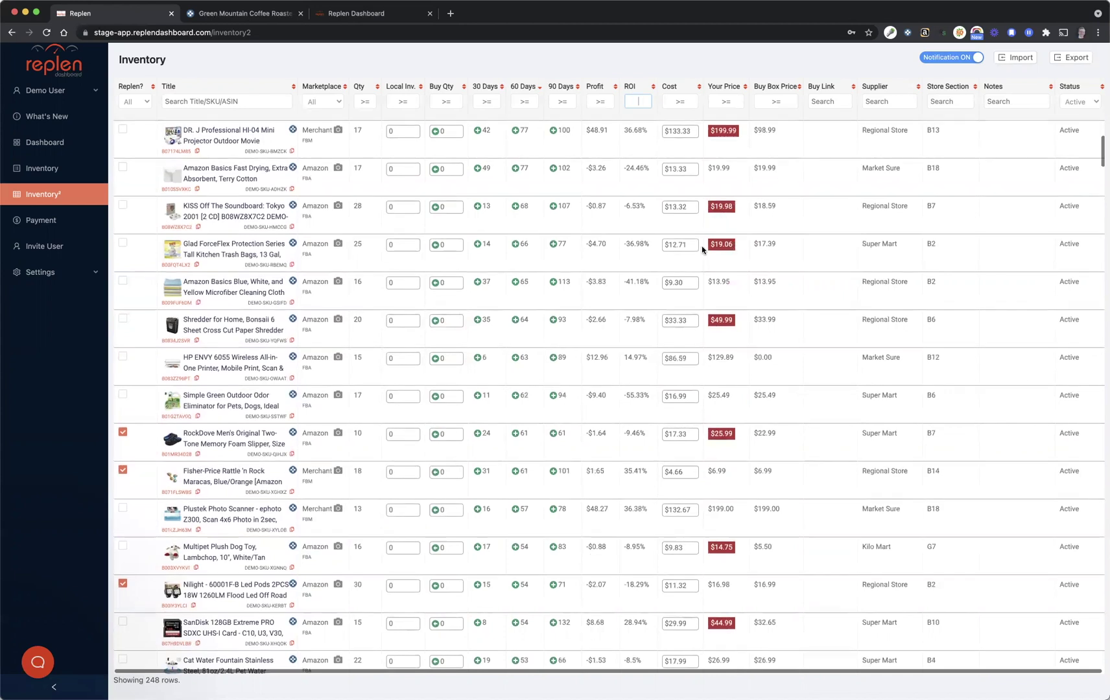
pyautogui.scroll(4, 702, 245)
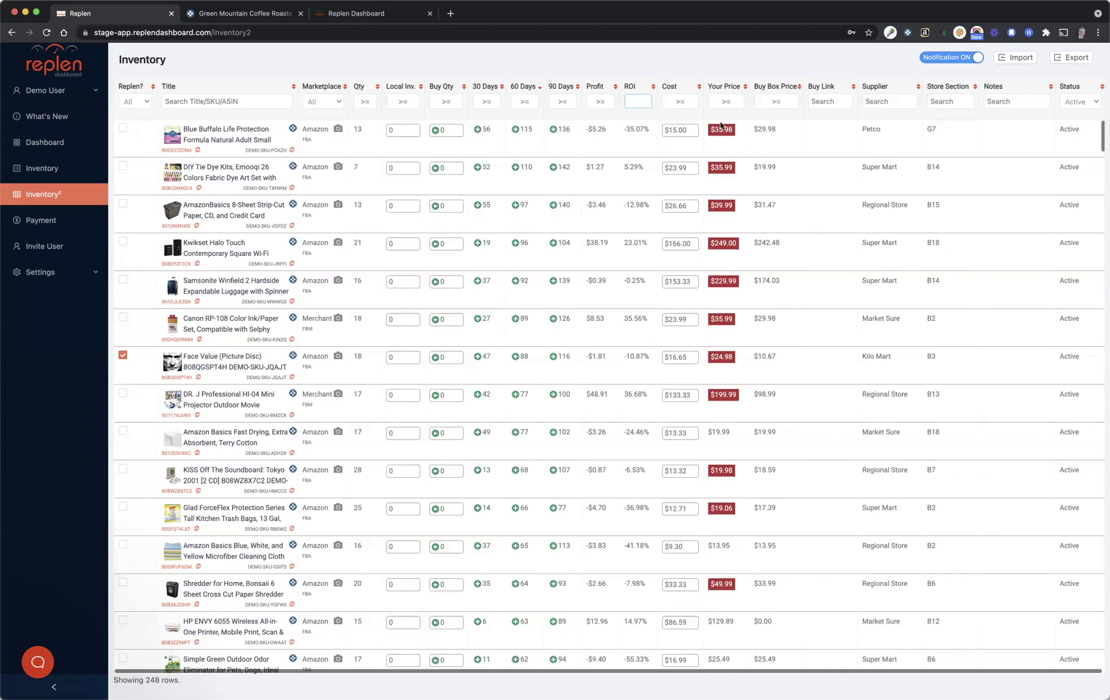
pyautogui.scroll(-3, 723, 147)
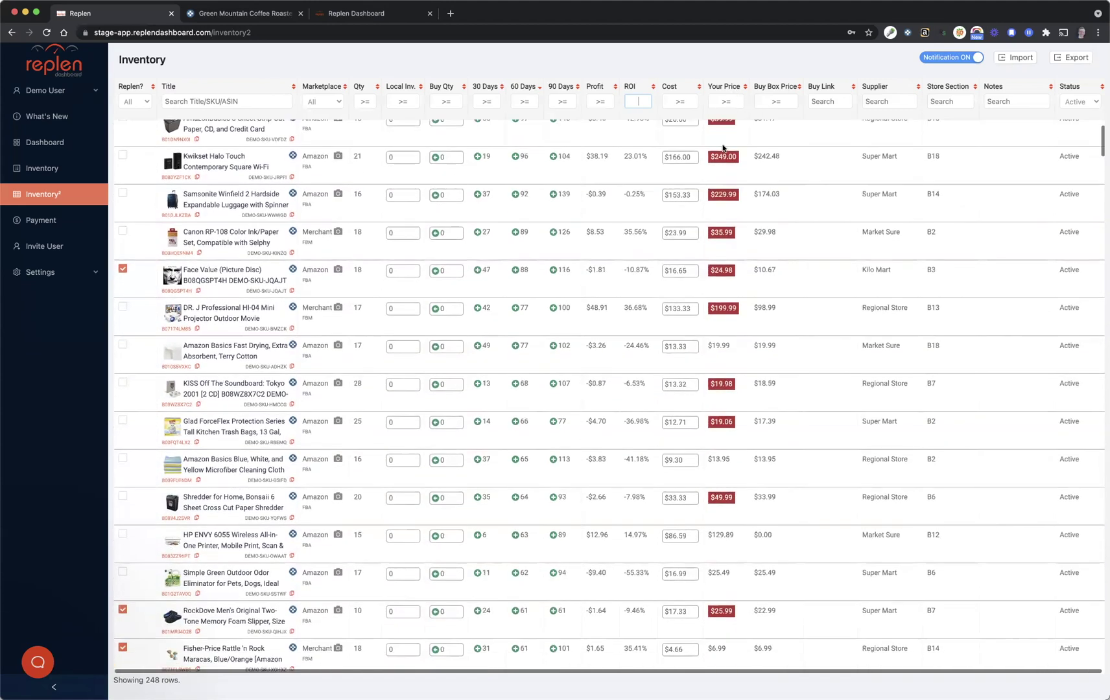
pyautogui.scroll(-1, 705, 271)
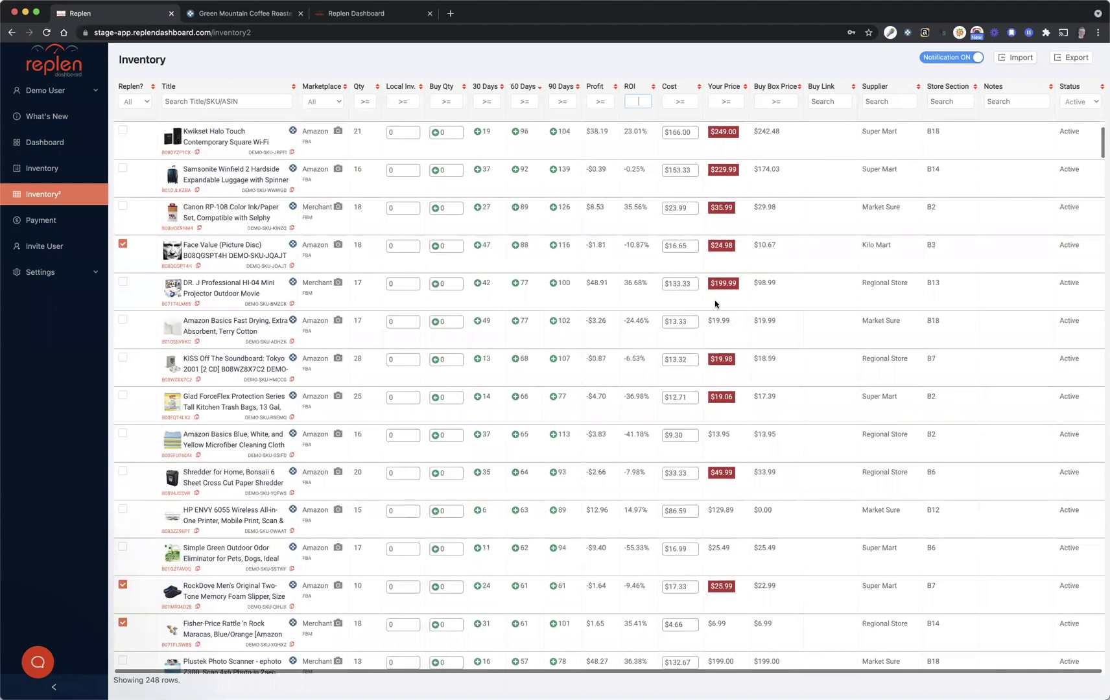
pyautogui.scroll(4, 716, 304)
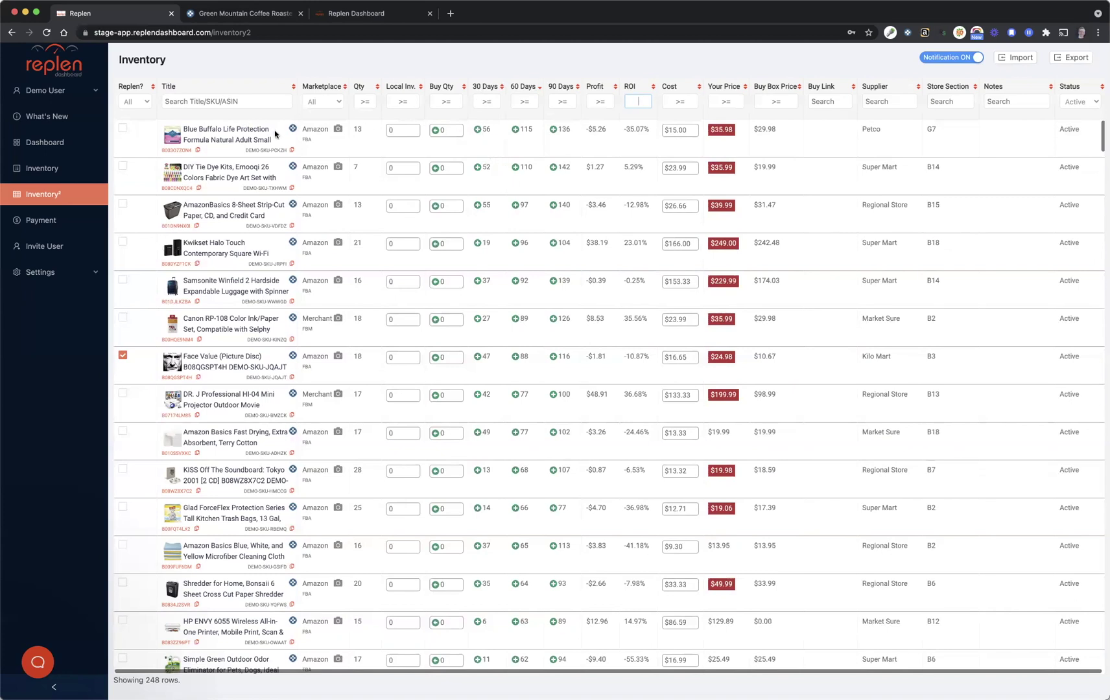
# Step: Sort by Your Price, highest first, and filter Supplier to 'Regio'
pyautogui.click(726, 90)
pyautogui.click(726, 90)
pyautogui.click(726, 91)
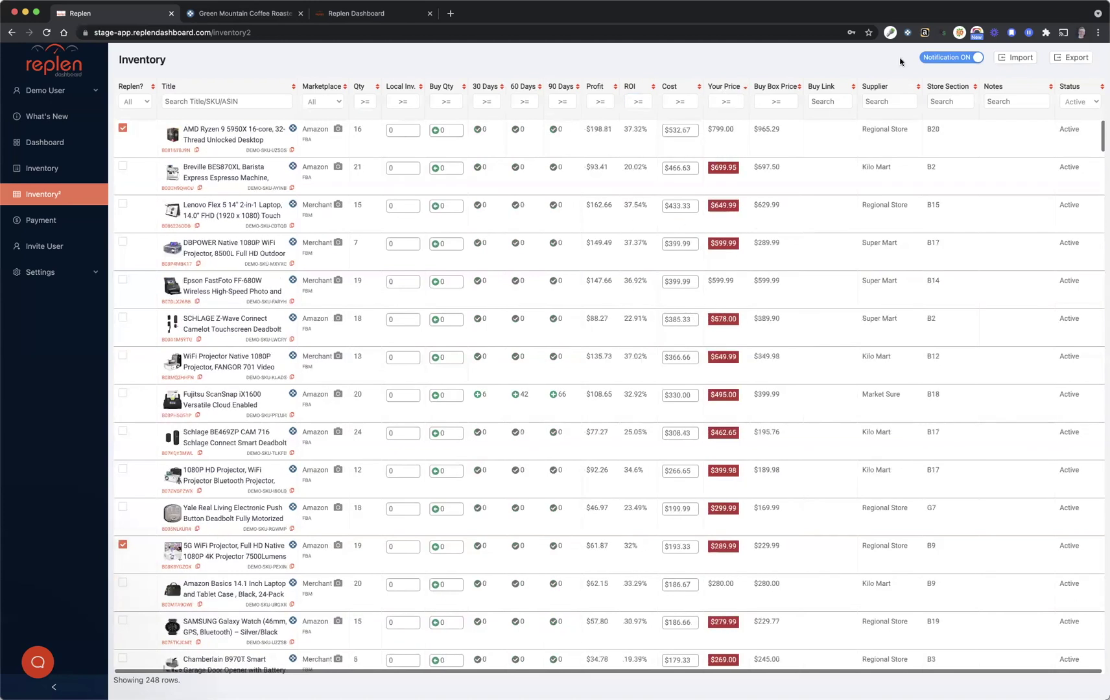
pyautogui.click(883, 100)
pyautogui.write('Regional Store')
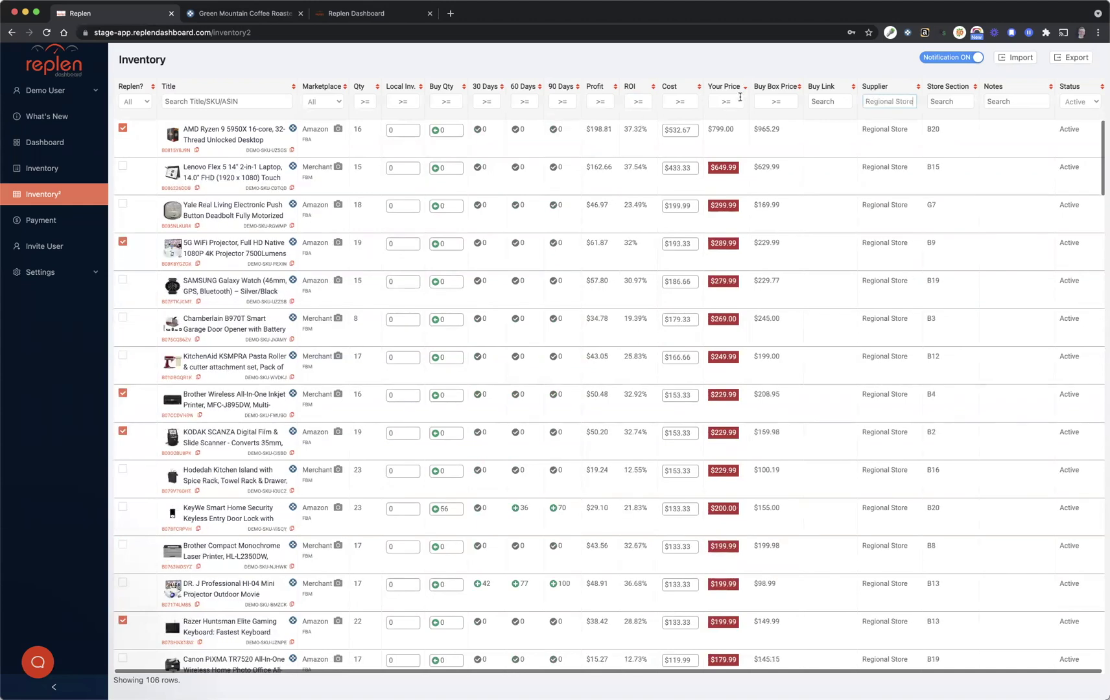
# Step: Sort by ROI, highest first, and set a 30 Days sales minimum of 1, leaving 9 rows
pyautogui.click(637, 90)
pyautogui.click(636, 90)
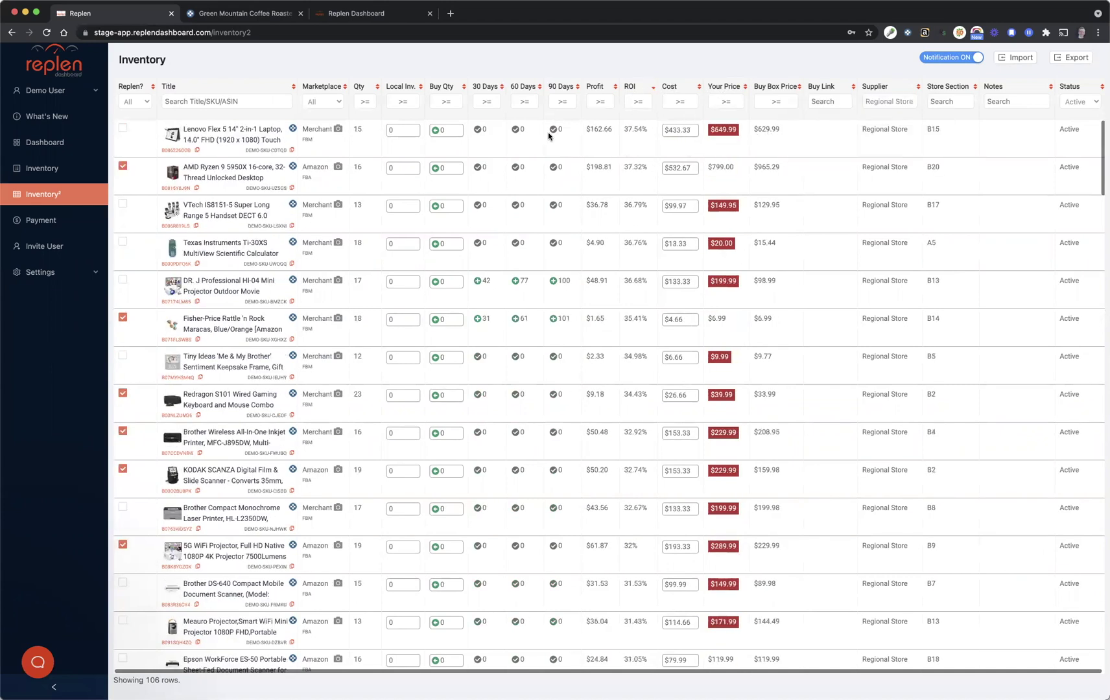
pyautogui.click(491, 101)
pyautogui.write('1')
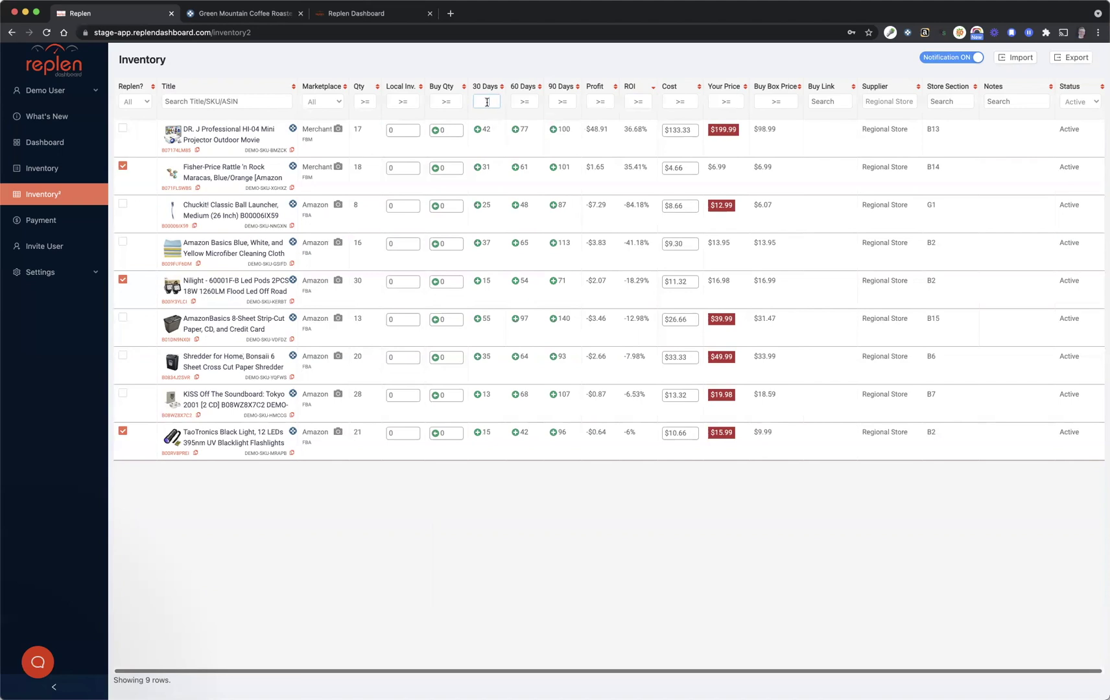
pyautogui.press('BackSpace')
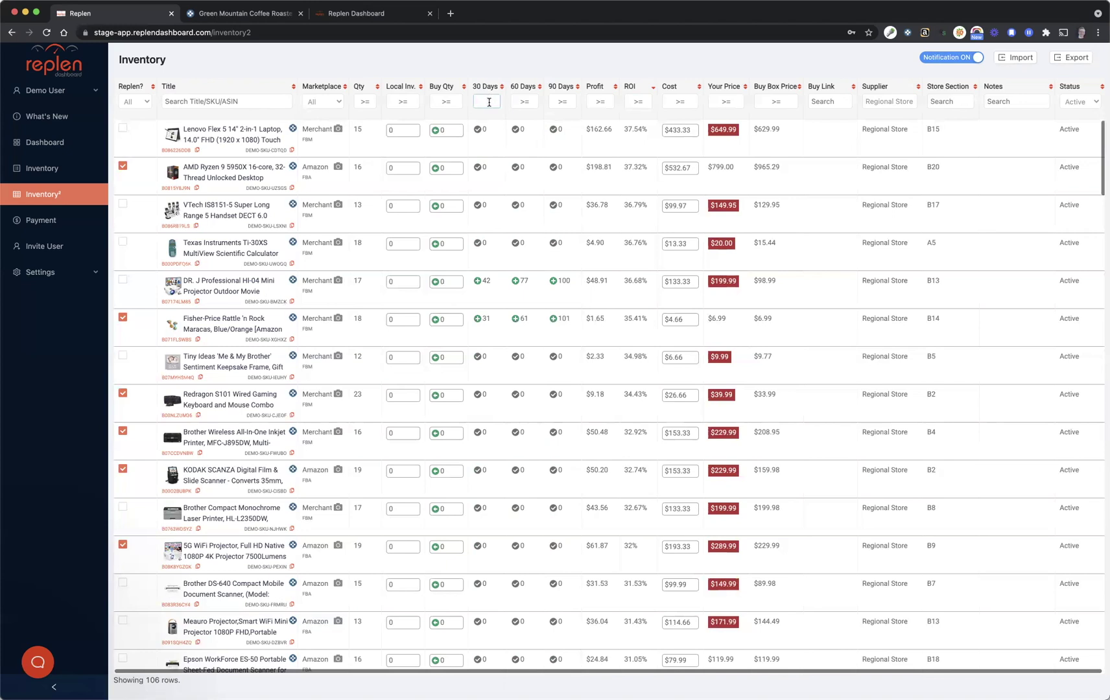
pyautogui.write('1')
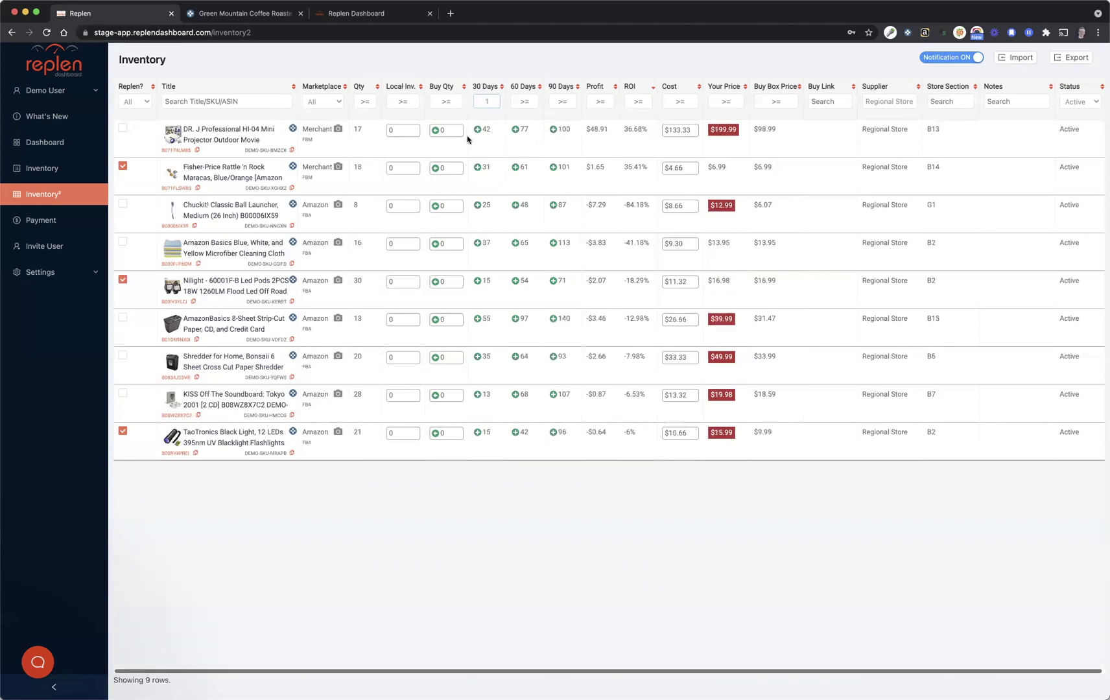
# Step: Add the projector's 30-day sales to its Buy Qty and set the rattle's Buy Qty to 10
pyautogui.click(454, 128)
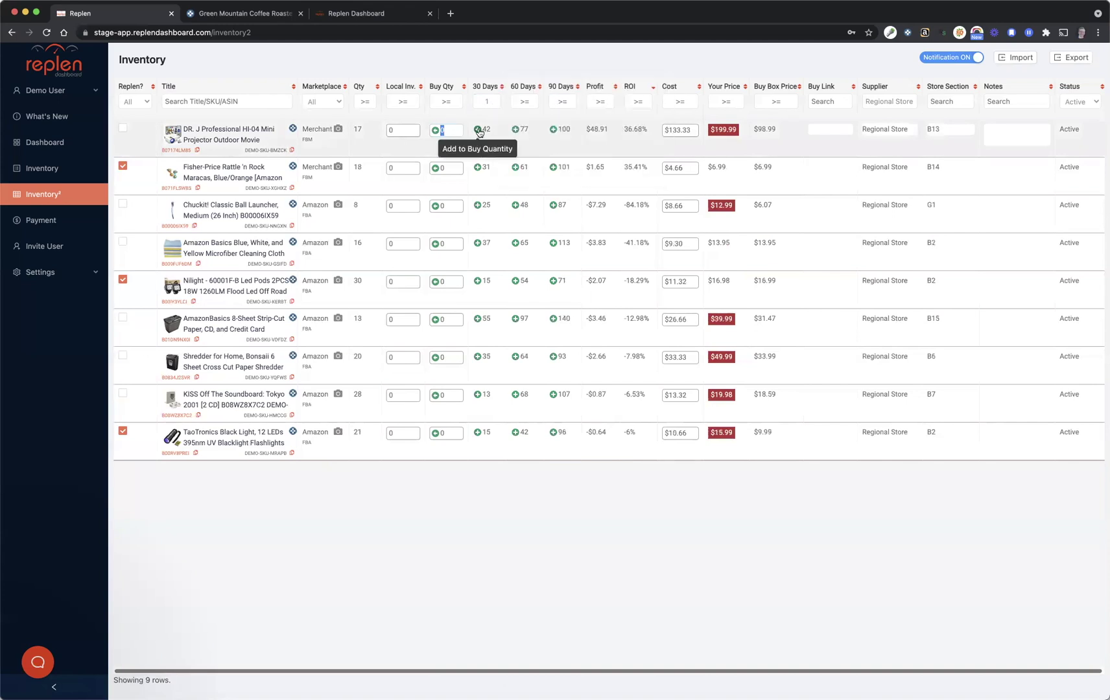
pyautogui.click(478, 131)
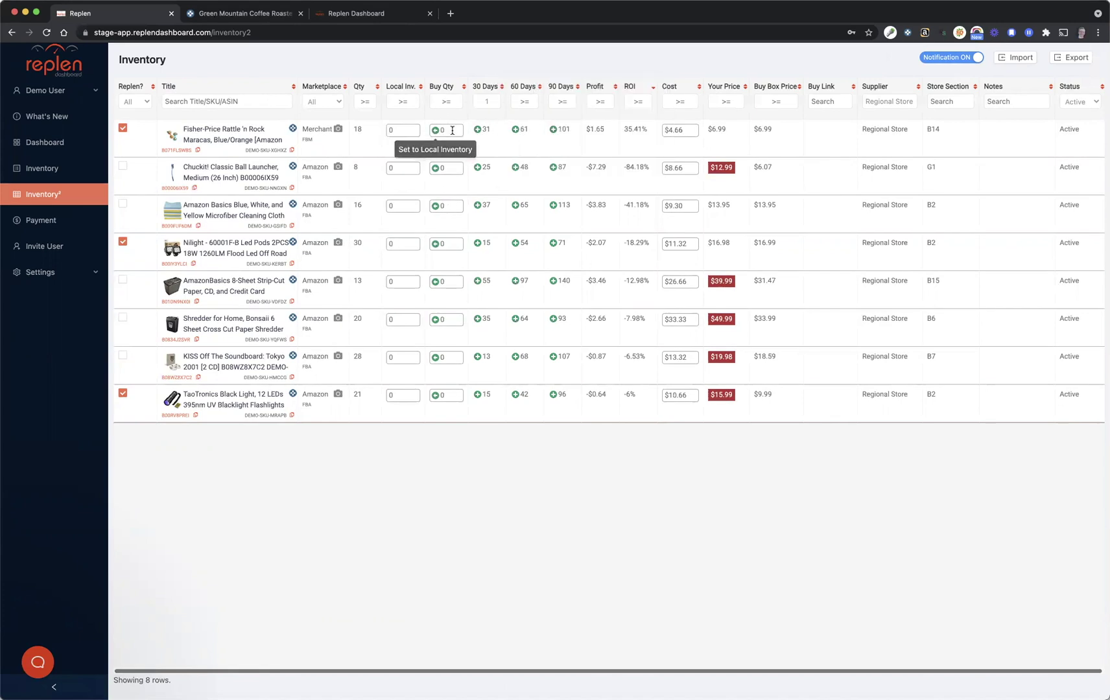
pyautogui.click(452, 130)
pyautogui.moveTo(486, 134)
pyautogui.write('1')
pyautogui.press('Tab')
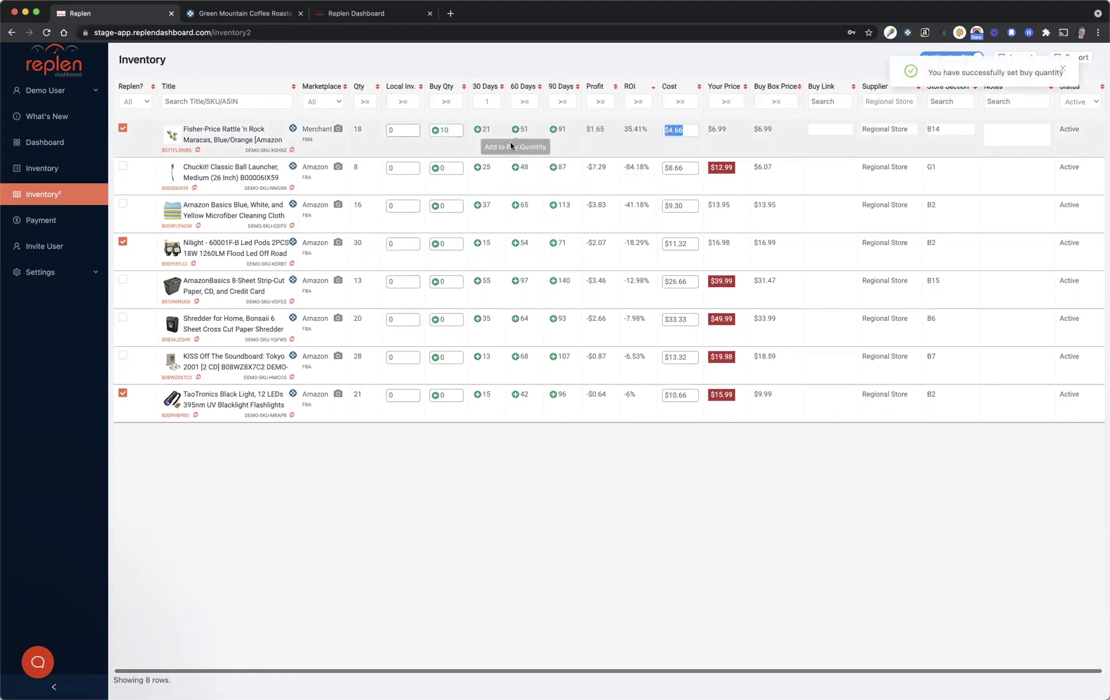
pyautogui.click(484, 150)
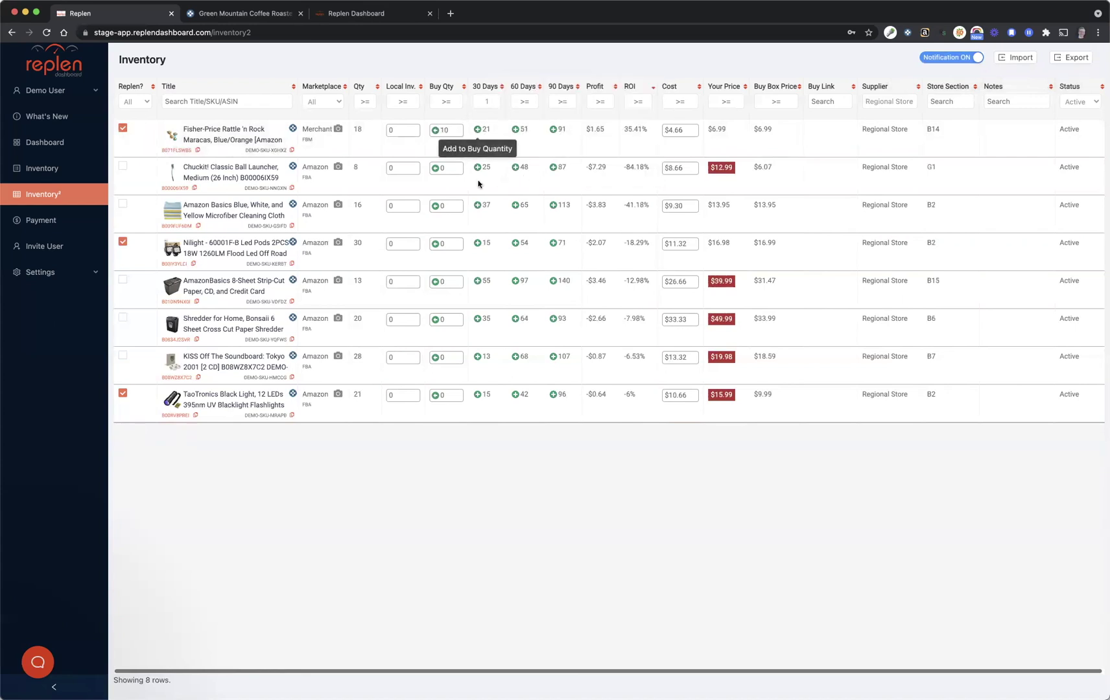
# Step: Set the Chuckit! launcher's Buy Qty to 5 and add 30-day sales for the cloths and shredder
pyautogui.click(448, 171)
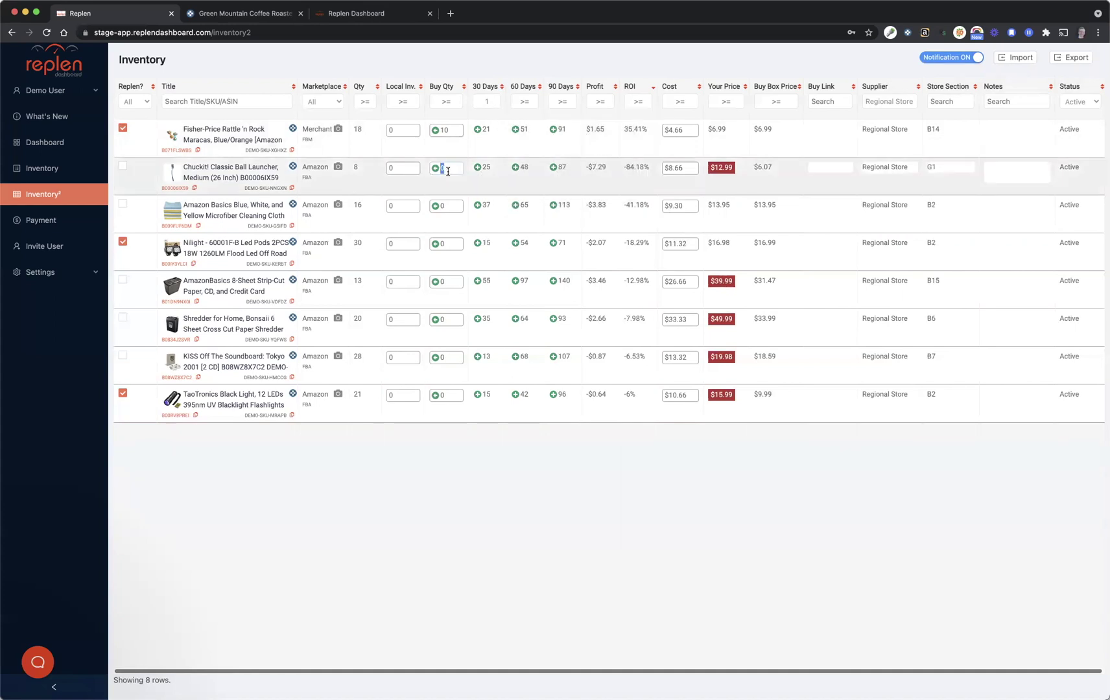
pyautogui.write('5')
pyautogui.press('Tab')
pyautogui.click(478, 205)
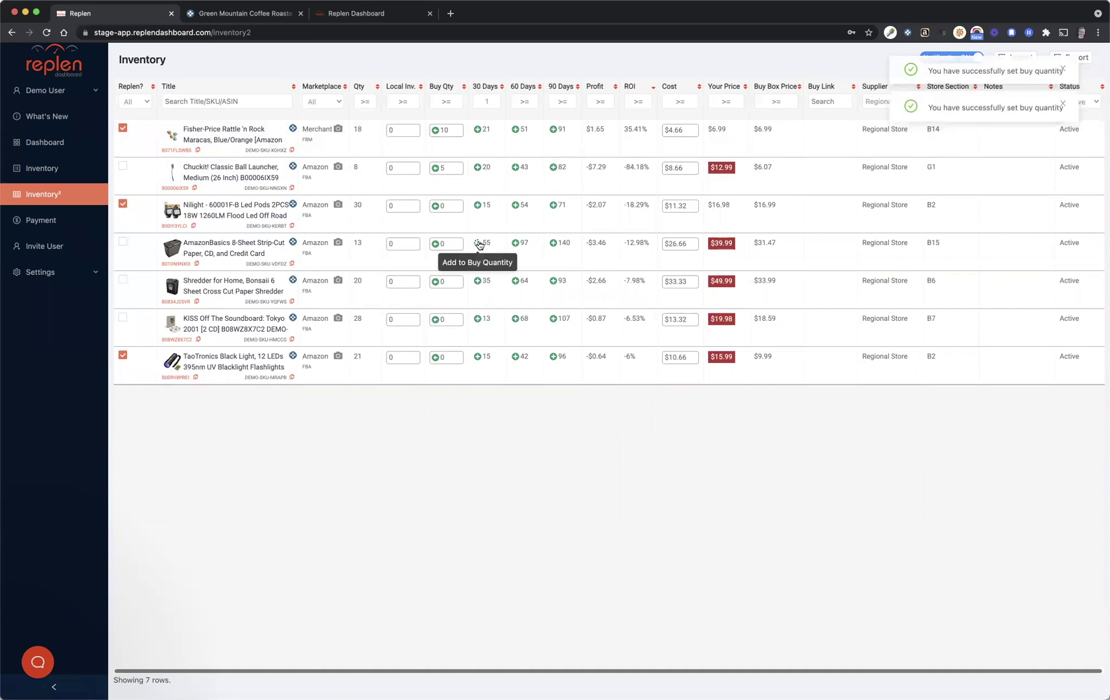
pyautogui.click(478, 242)
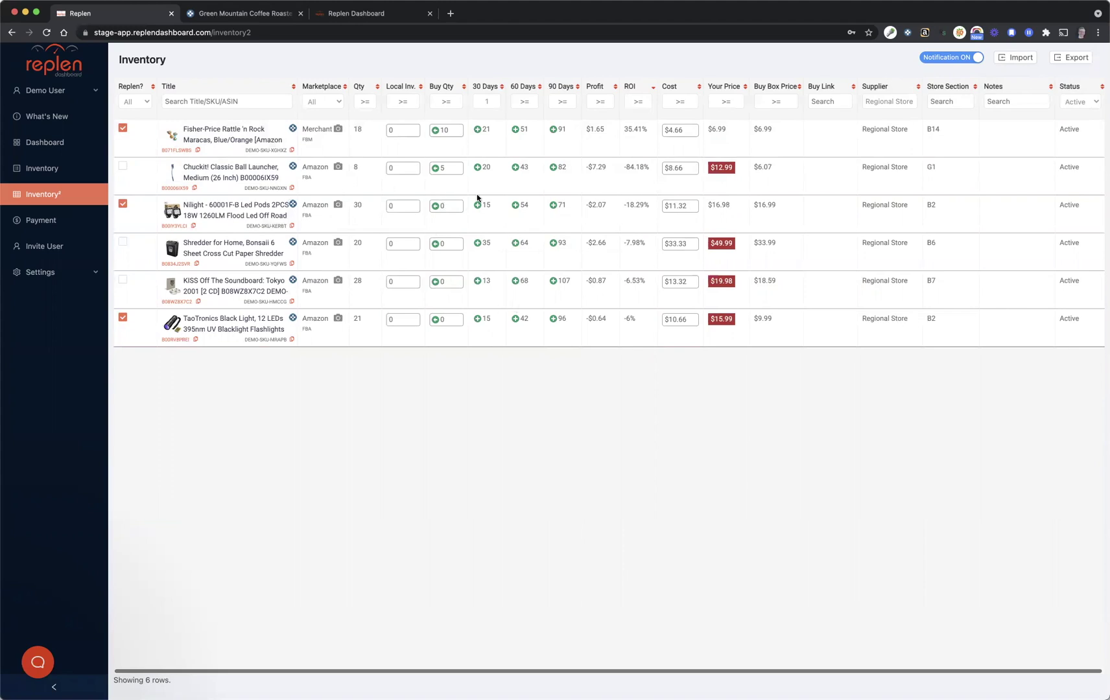
pyautogui.doubleClick(879, 102)
# Step: Clear the Supplier and 30 Days filters, set a Buy Qty minimum of 1, and sort by Profit
pyautogui.doubleClick(883, 103)
pyautogui.tripleClick(885, 103)
pyautogui.press('BackSpace')
pyautogui.click(497, 99)
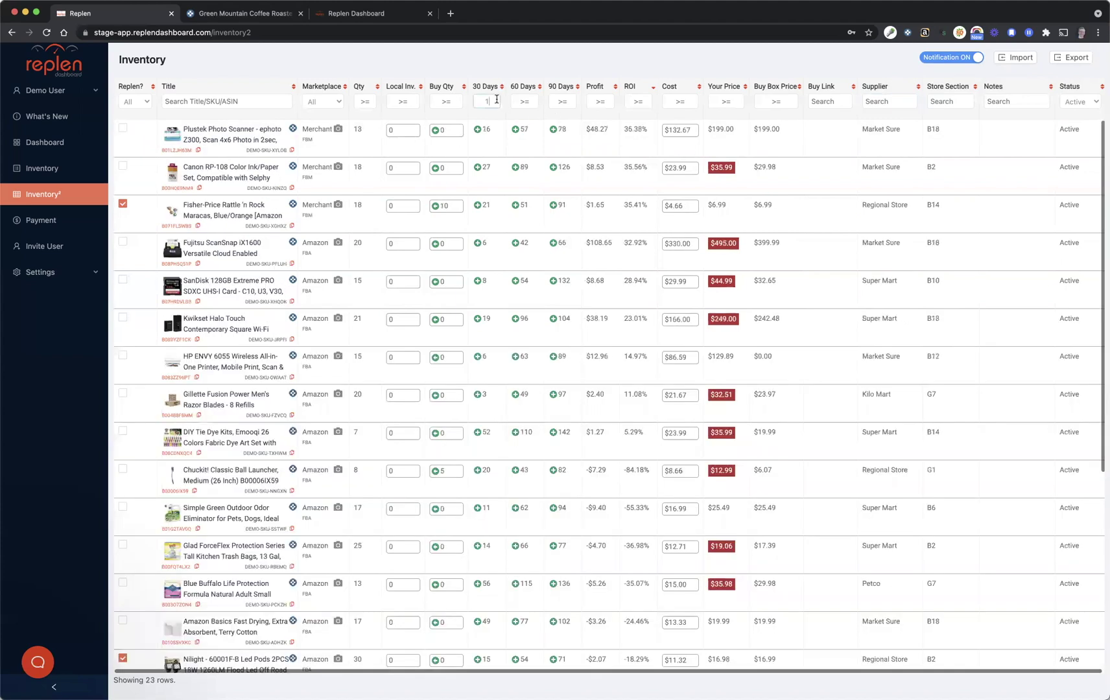
pyautogui.press('BackSpace')
pyautogui.click(442, 102)
pyautogui.write('1')
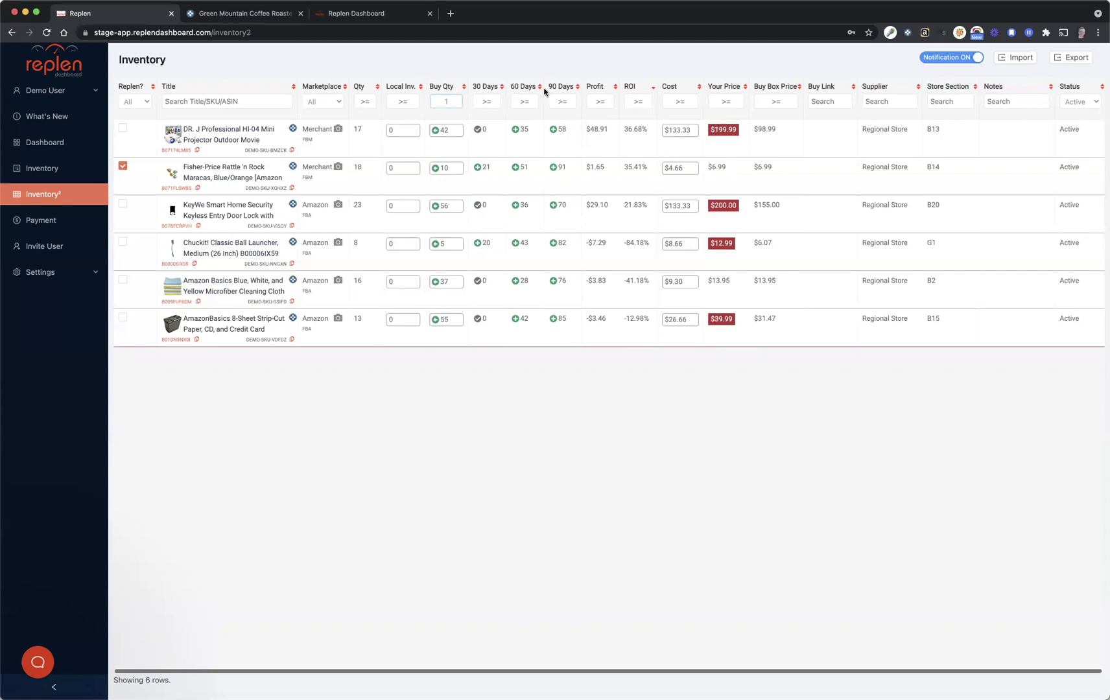
pyautogui.click(597, 88)
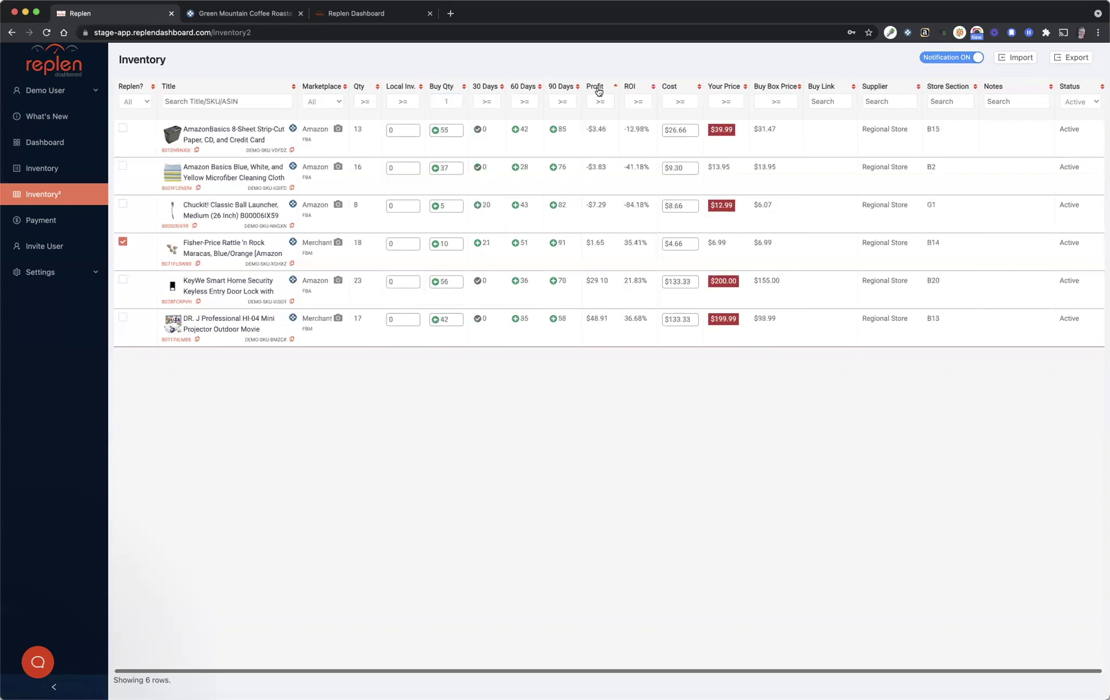
# Step: Sort the six-product list by Profit, highest first, review and close Export, then open help chat
pyautogui.click(597, 89)
pyautogui.click(601, 100)
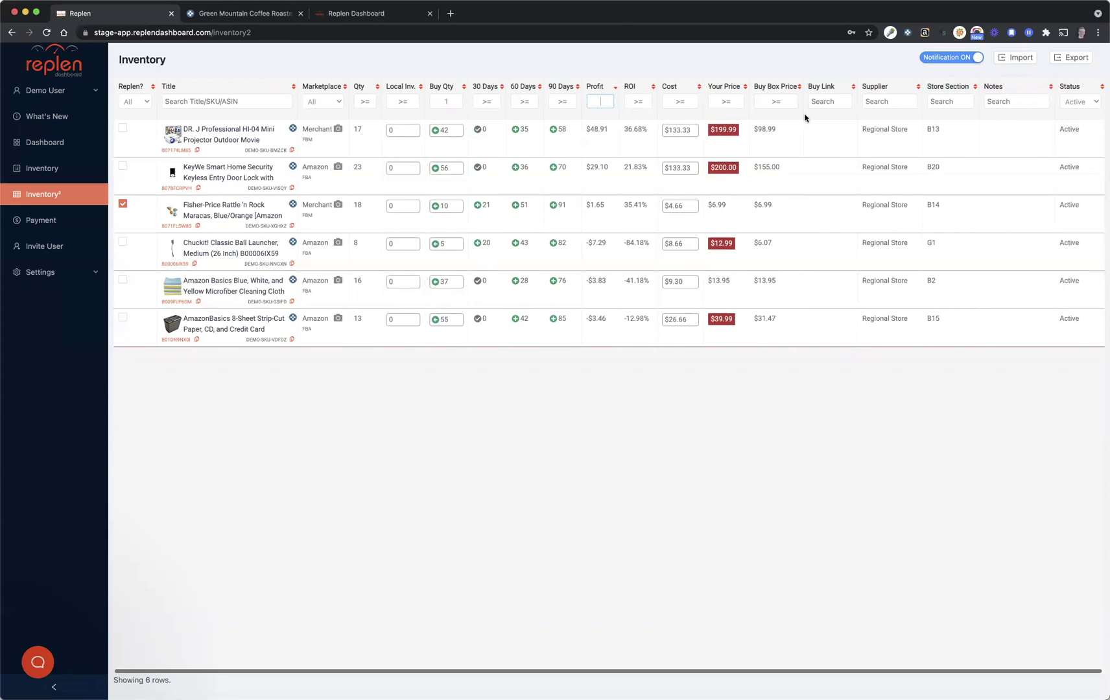
pyautogui.click(1073, 58)
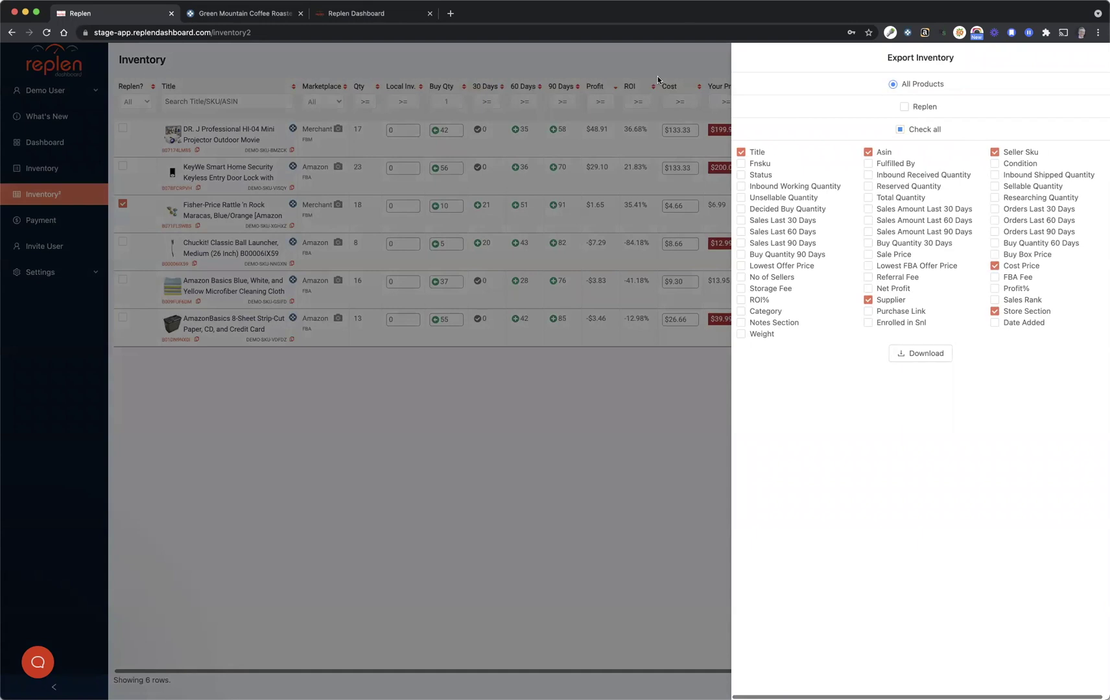
pyautogui.click(658, 80)
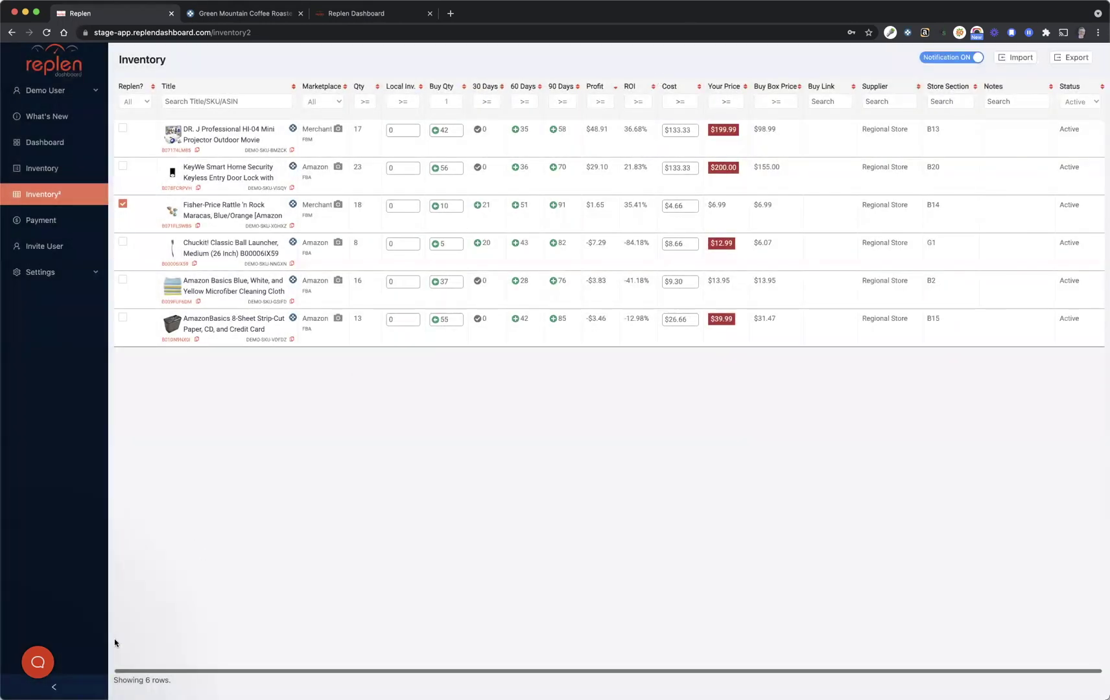
pyautogui.click(39, 664)
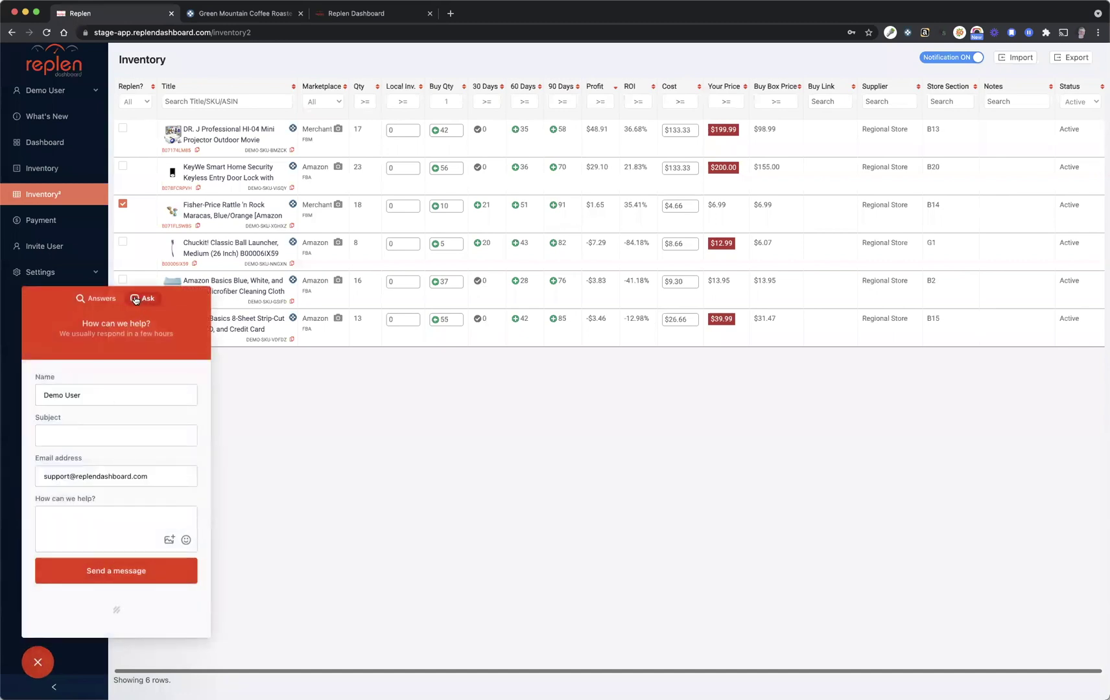
pyautogui.click(98, 299)
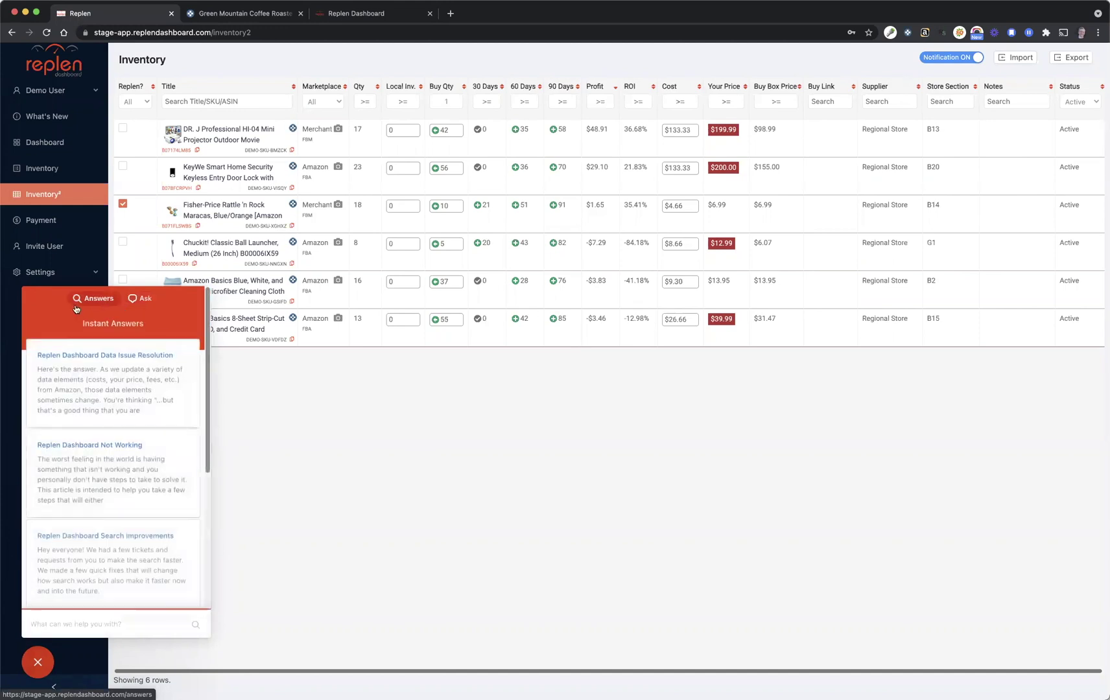
pyautogui.click(144, 299)
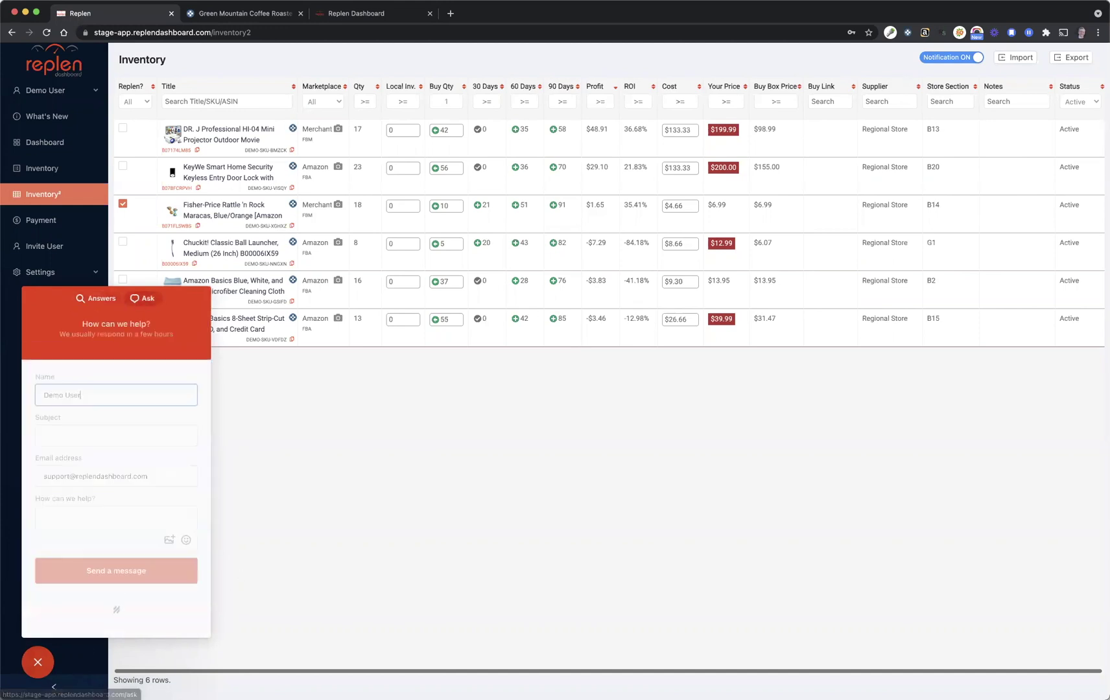
pyautogui.click(37, 662)
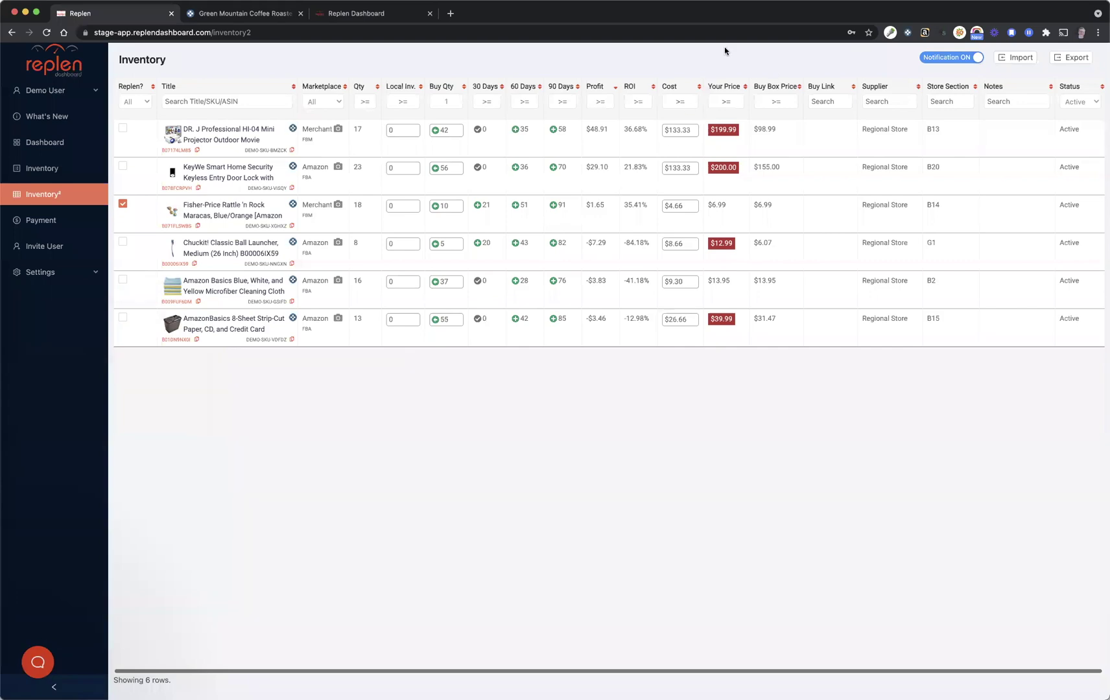